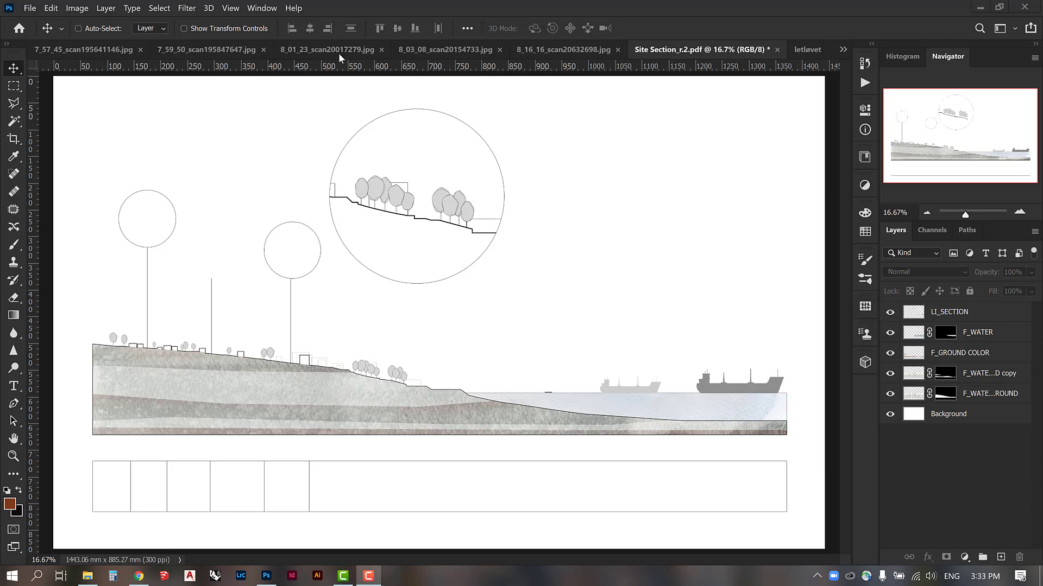
Step: Apply the saved custom workspace and show the Patterns panel
left_click(274, 10)
mouse_move(336, 34)
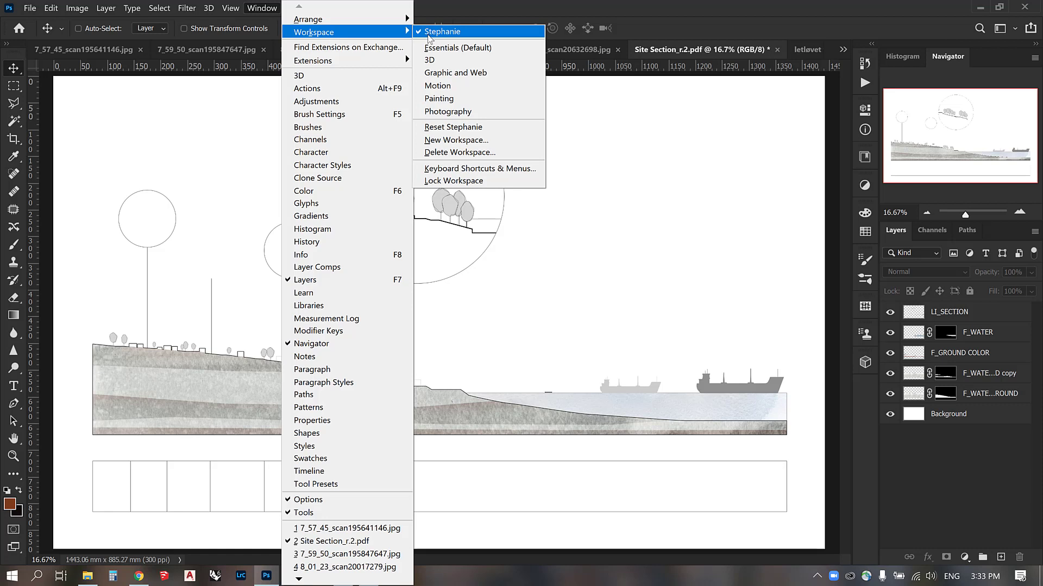
left_click(429, 34)
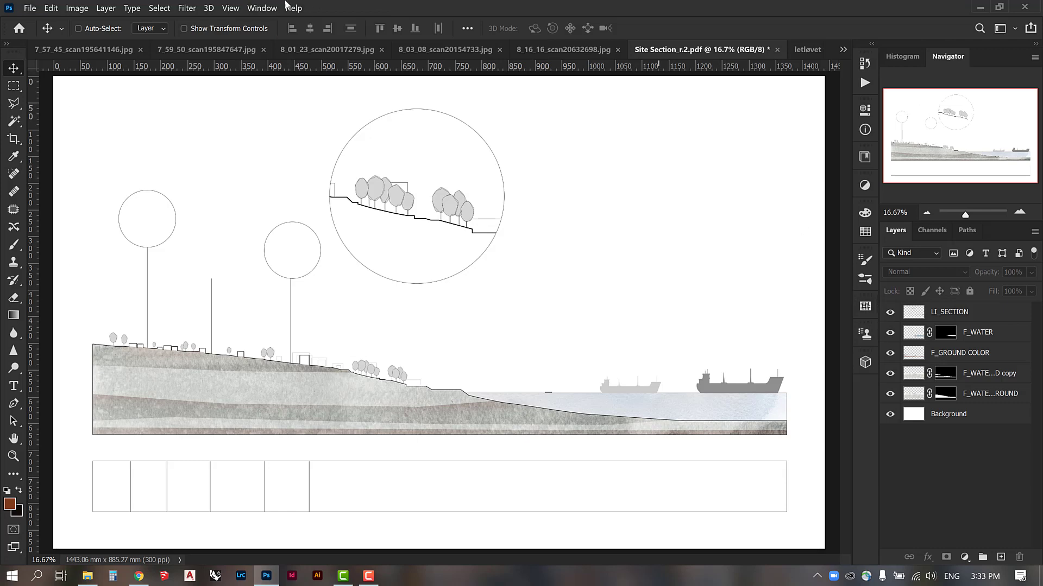
left_click(262, 8)
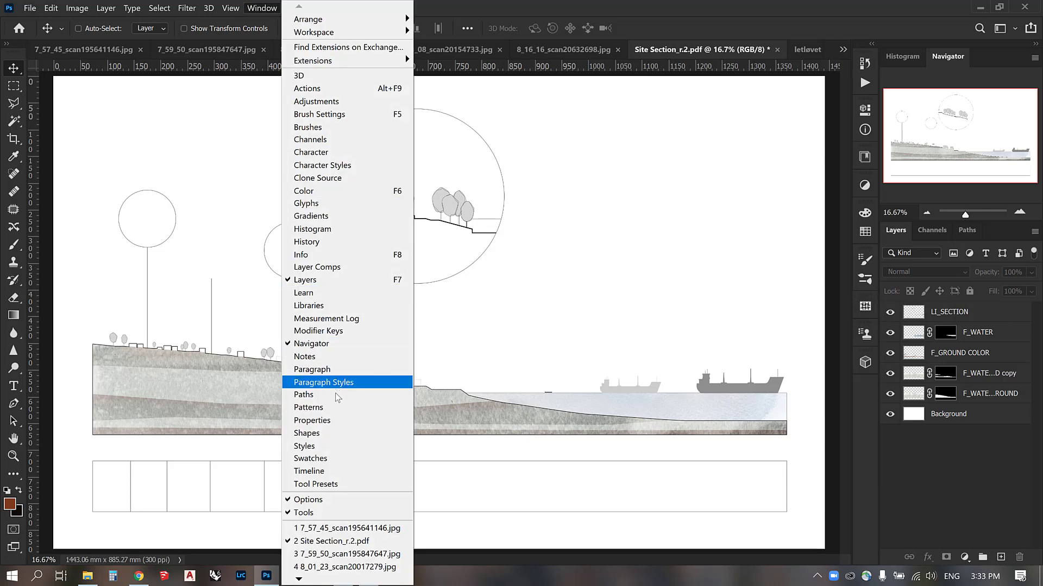
left_click(337, 408)
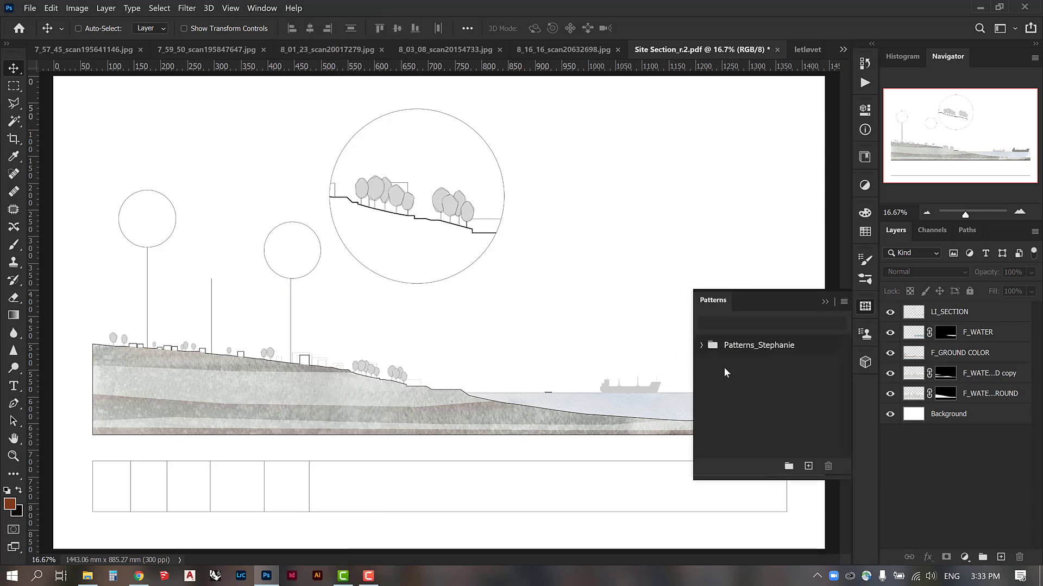
Step: Import the ARCH 515 pattern file from the Graphic Refs > CAD - Graphics > Photoshop > Actions - Brushes - Patterns folder
left_click(844, 303)
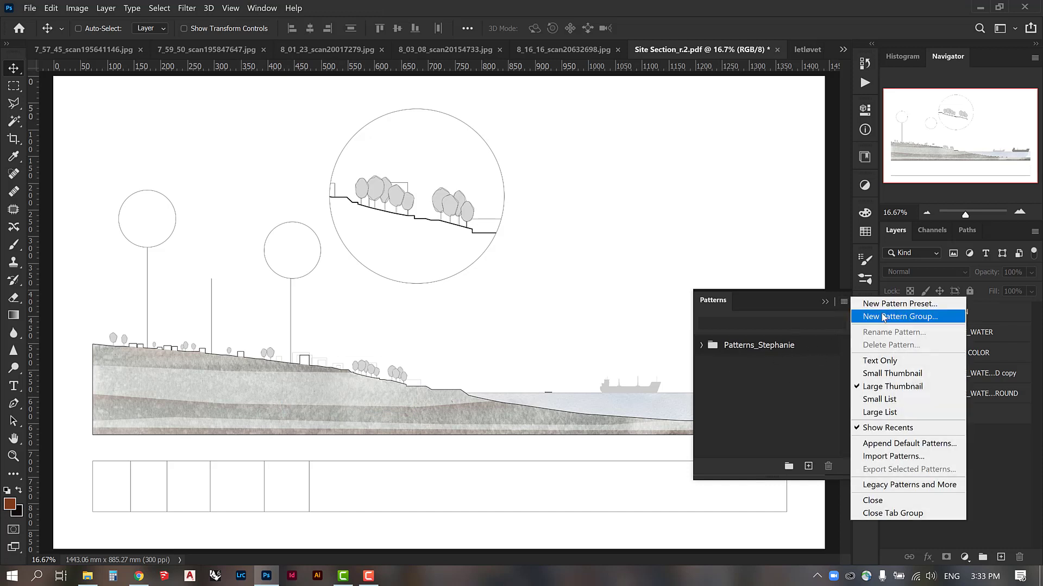
left_click(886, 457)
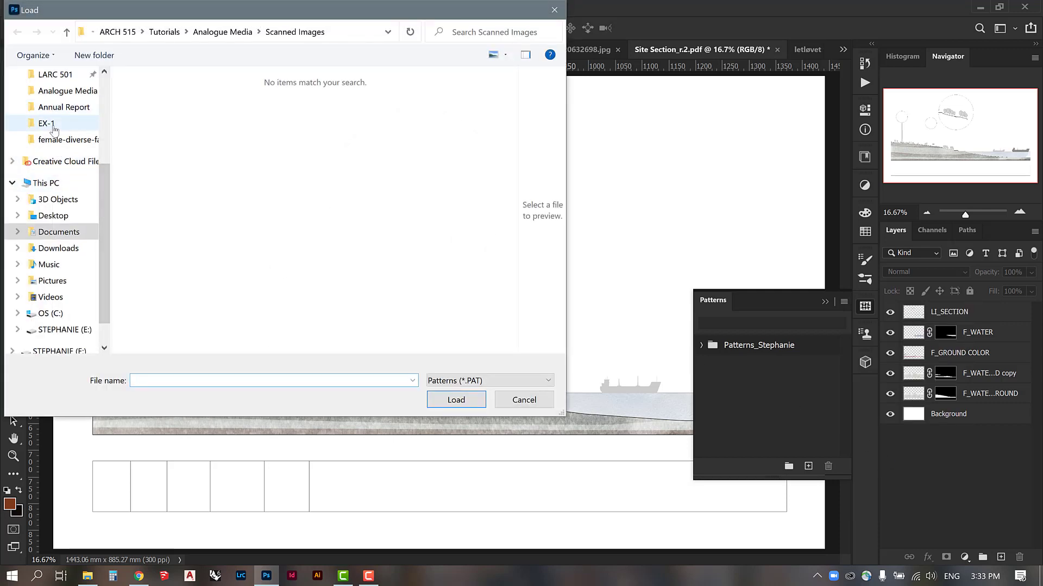
scroll(58, 115, "up", 2)
left_click(56, 123)
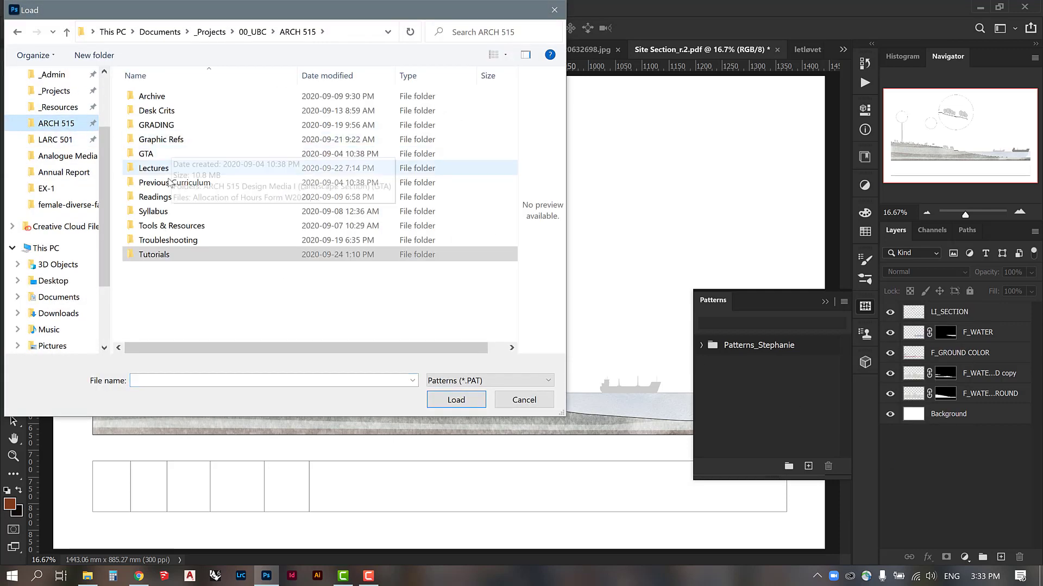
double_click(174, 142)
double_click(163, 153)
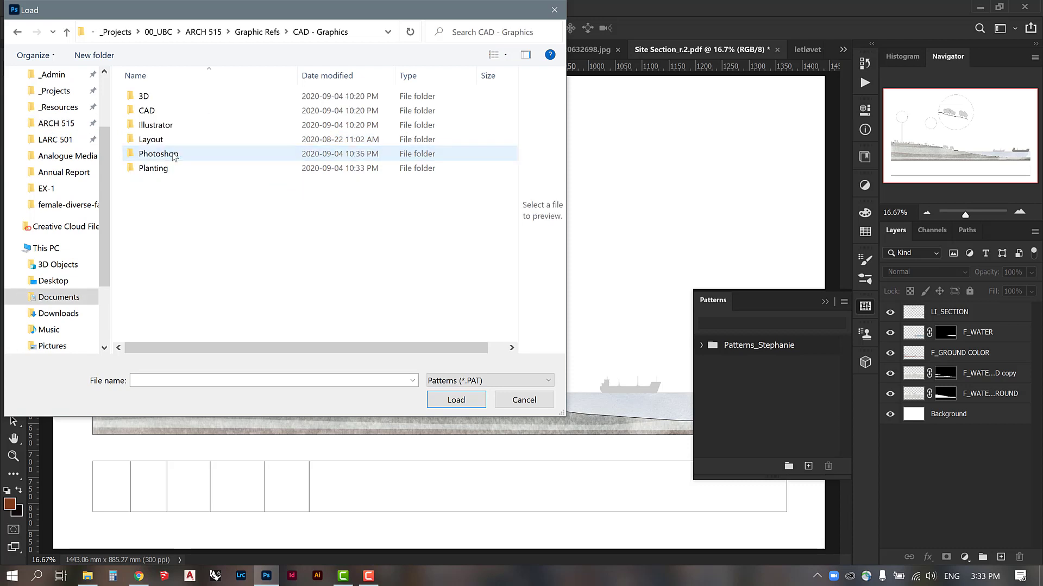
double_click(158, 154)
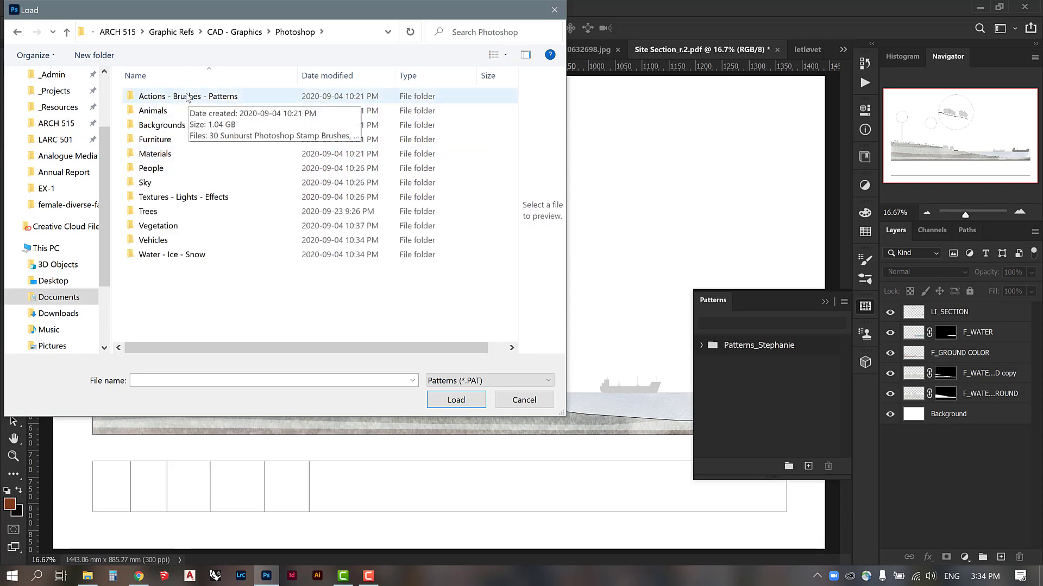
double_click(189, 99)
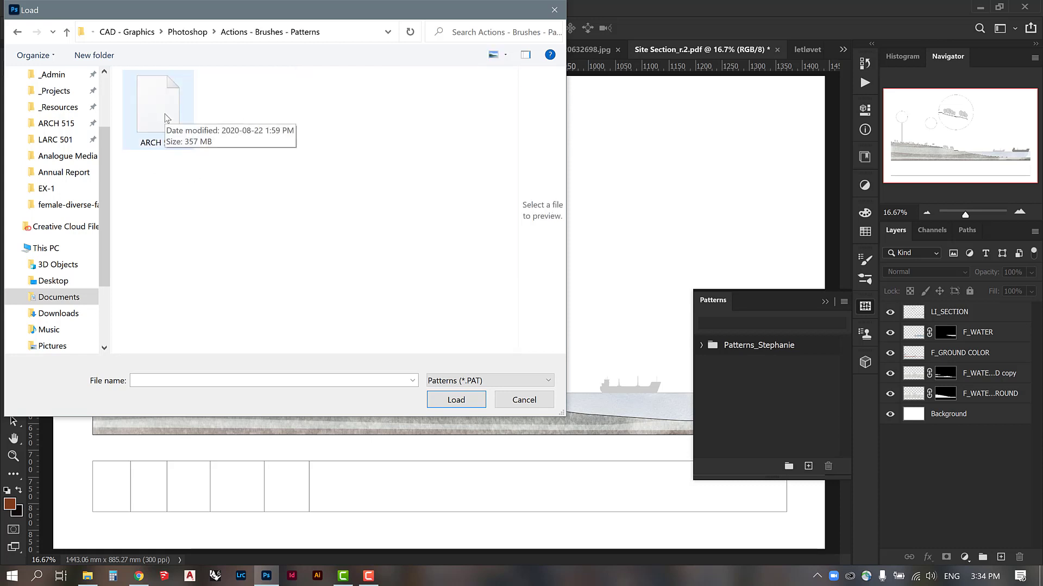
left_click(166, 119)
left_click(451, 400)
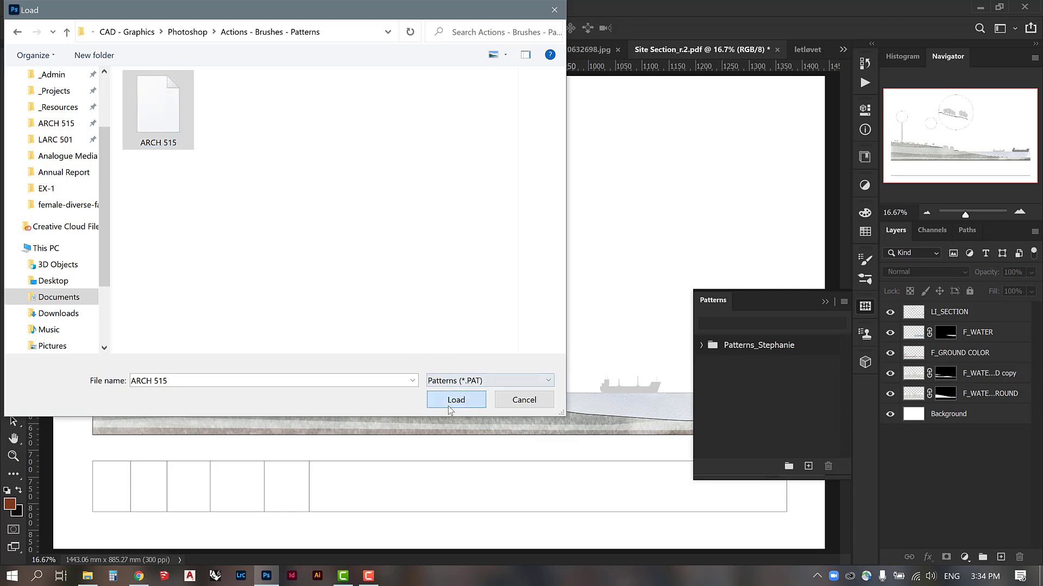
Step: Look through the pattern thumbnails in the imported ARCH 515 group and collapse the pattern list
left_click(702, 365)
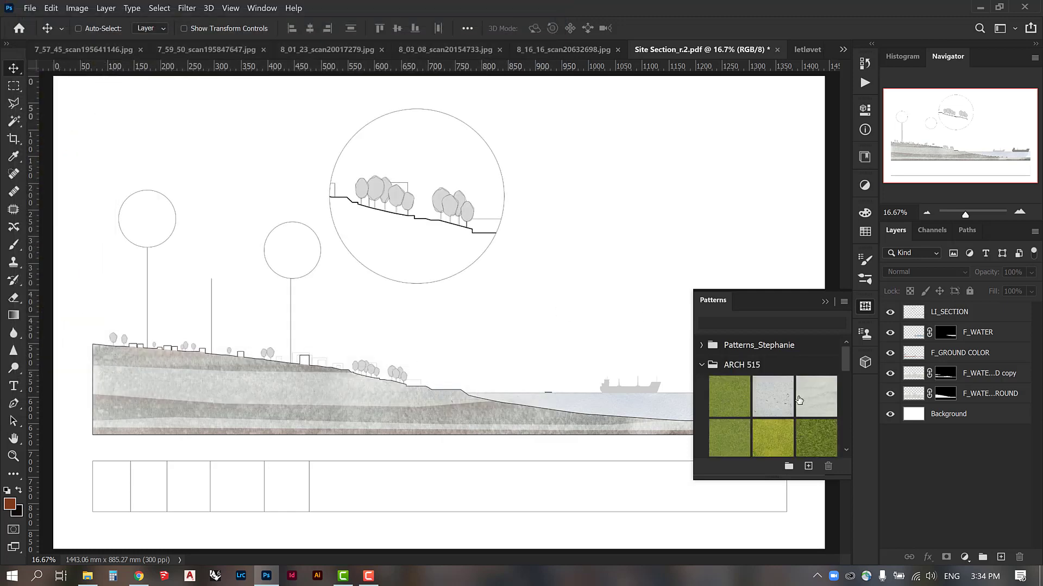
scroll(730, 405, "down", 3)
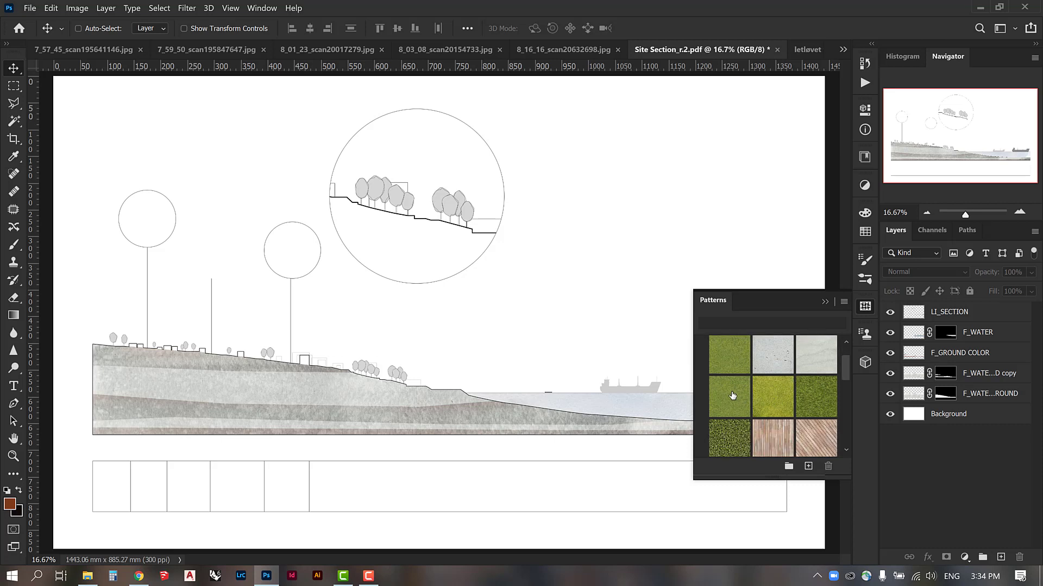
scroll(782, 374, "down", 5)
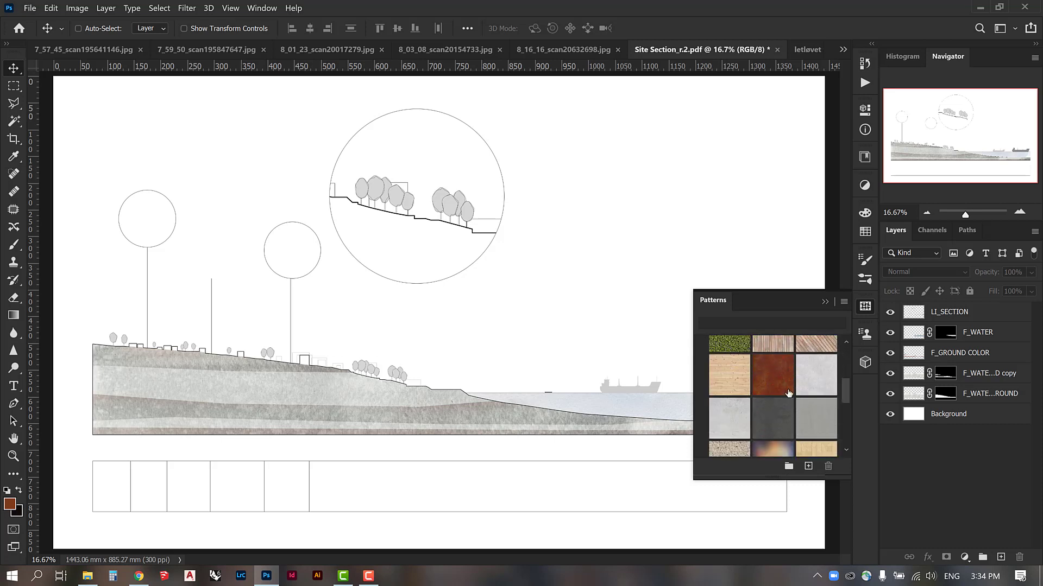
scroll(785, 391, "down", 1)
scroll(788, 394, "down", 5)
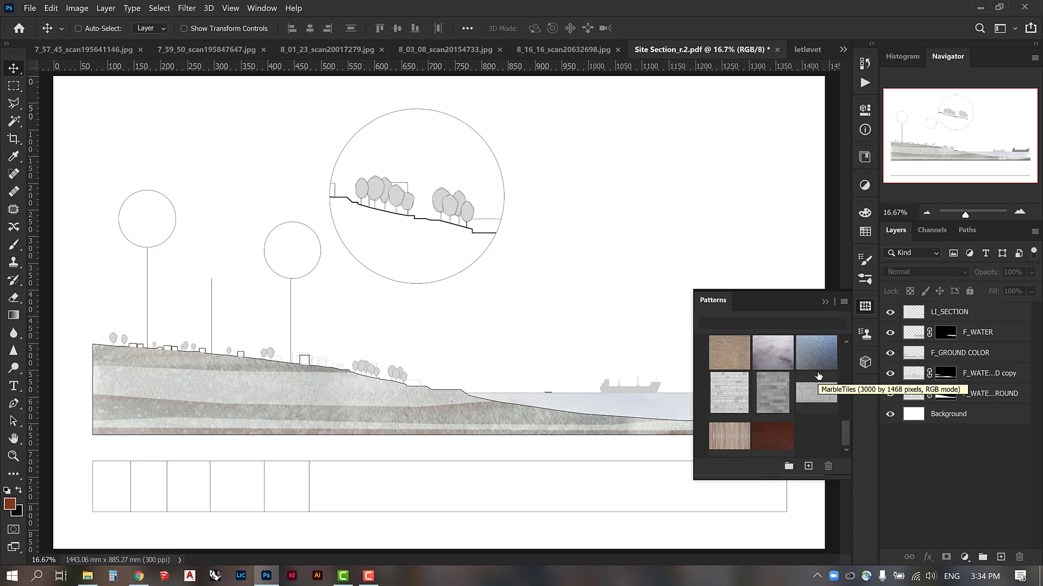
left_click(825, 301)
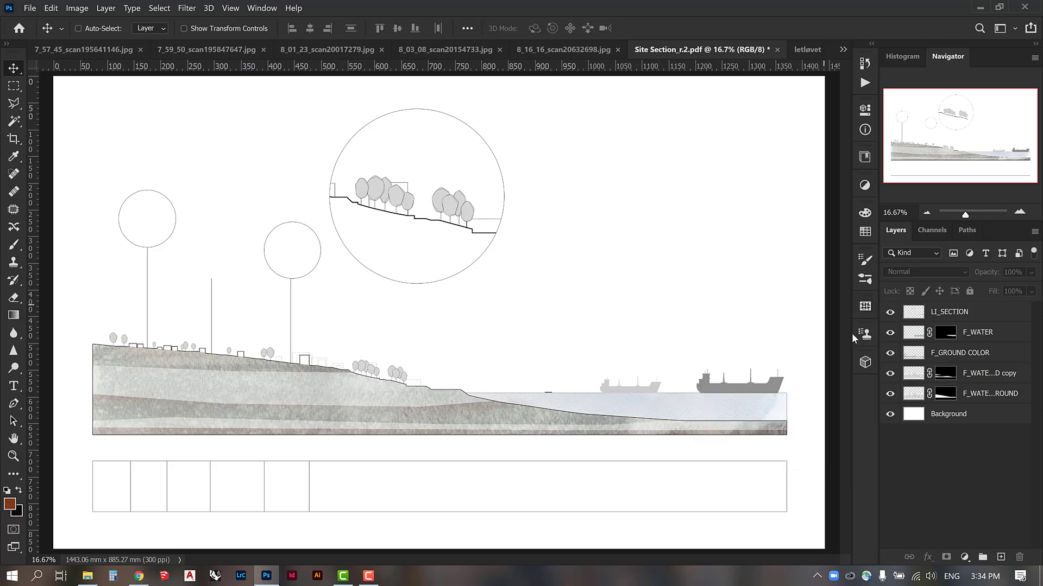
Step: Select the interior of the first box in the strip below the section with the Magic Wand on the LI_SECTION layer
left_click(944, 315)
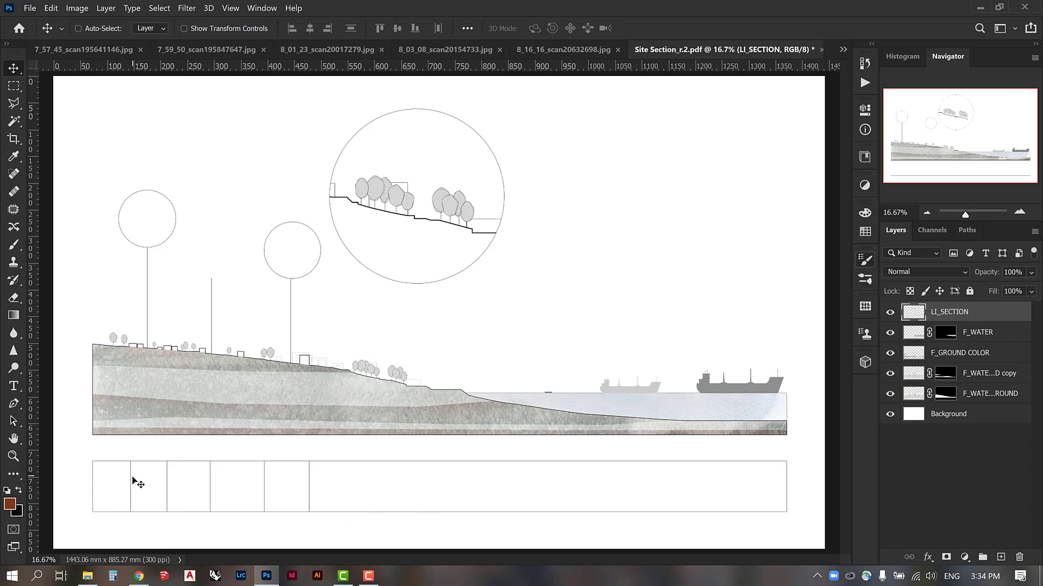
left_click(14, 120)
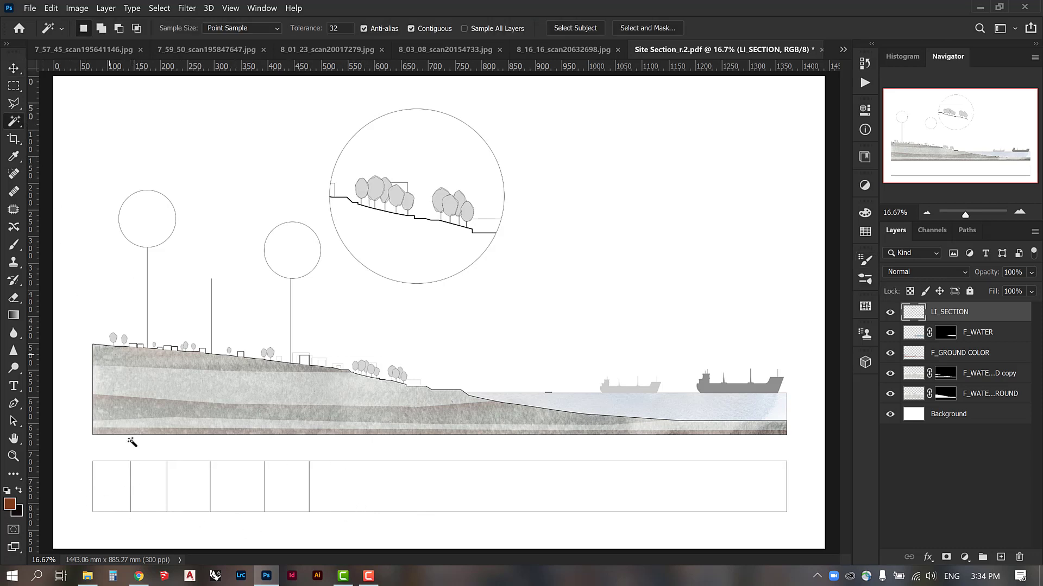
left_click(123, 486)
Step: Create a new layer above LI_SECTION and name it F_ASPHALT
left_click(1000, 557)
double_click(940, 312)
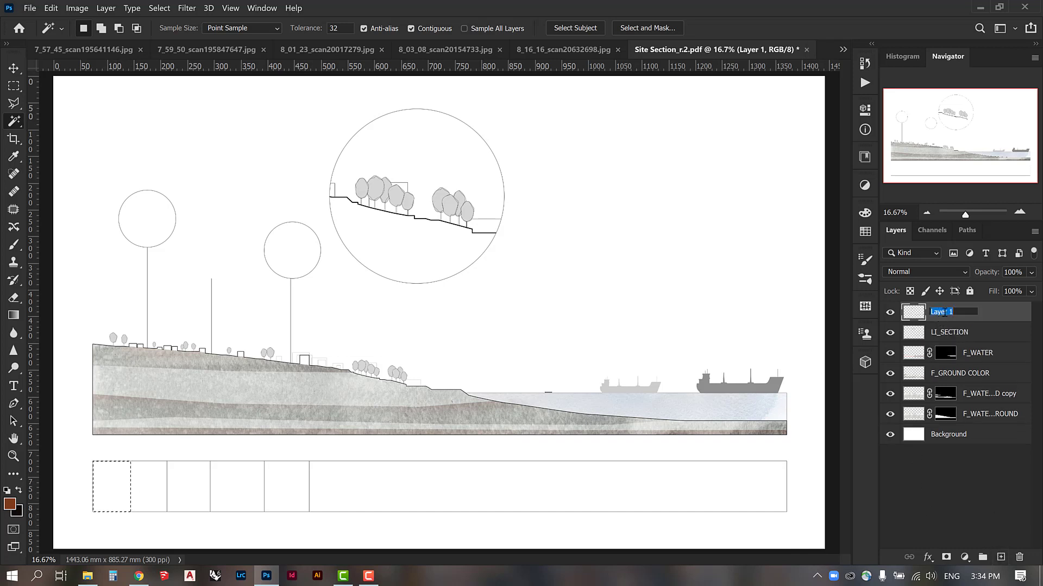
type("F_ASPHAL")
type("T")
key("Return")
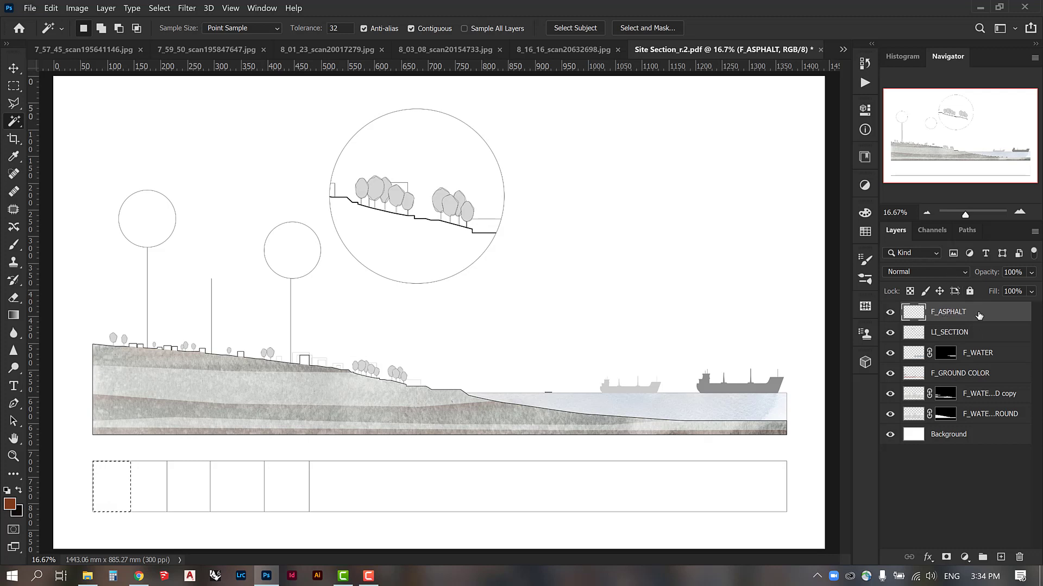
Step: Fill the selected box on F_ASPHALT with the solid grey 9e9e9e and deselect it
left_click(53, 8)
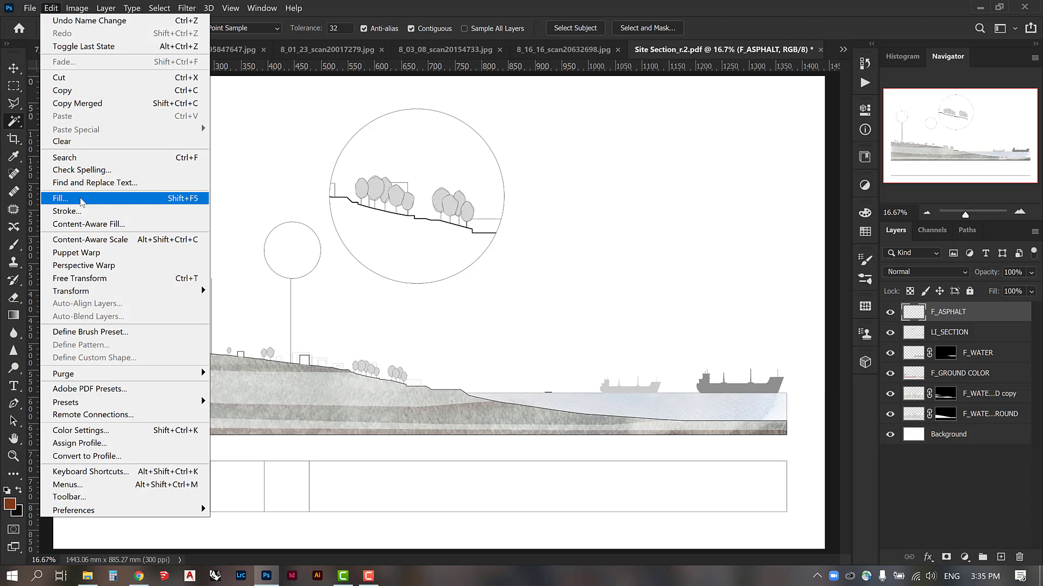
left_click(81, 199)
left_click(507, 151)
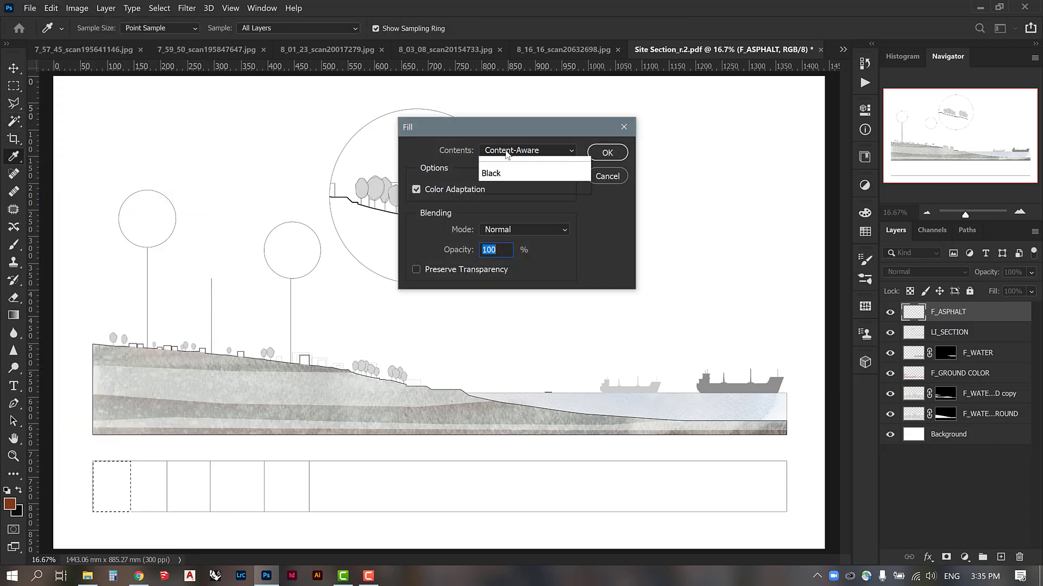
left_click(494, 185)
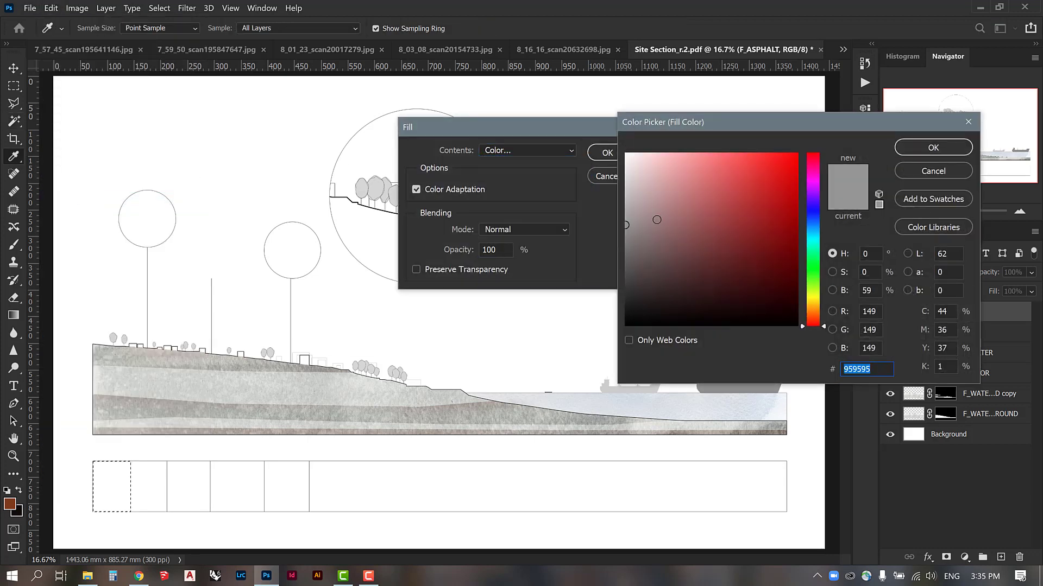
mouse_move(654, 221)
left_mouse_down()
mouse_move(592, 229)
mouse_move(582, 219)
left_mouse_up()
left_click(954, 145)
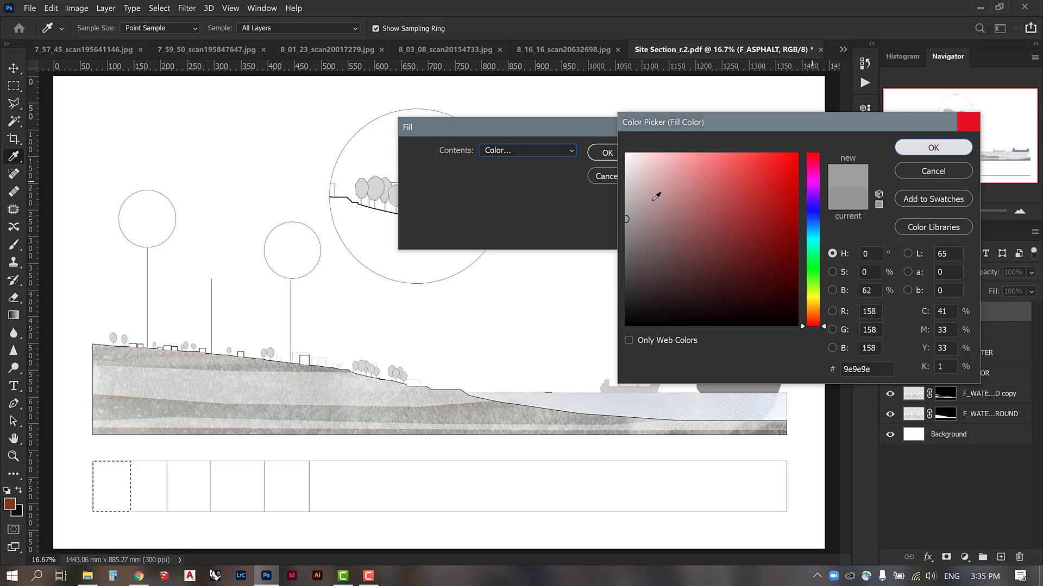
left_click(607, 154)
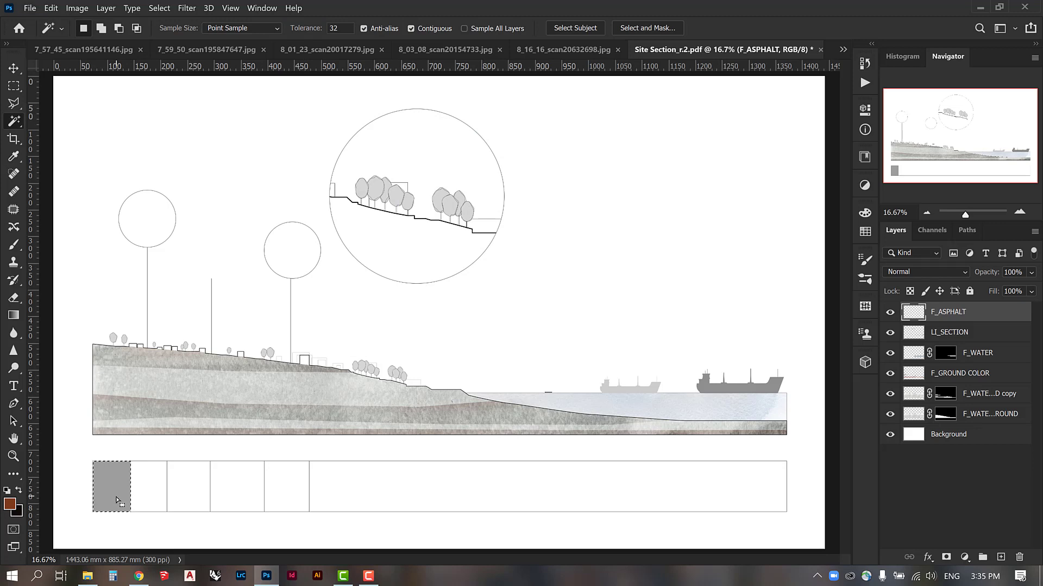
key("ctrl+d")
Step: Enable a Pattern Overlay in the F_ASPHALT layer style, leaving Color Overlay off
double_click(988, 317)
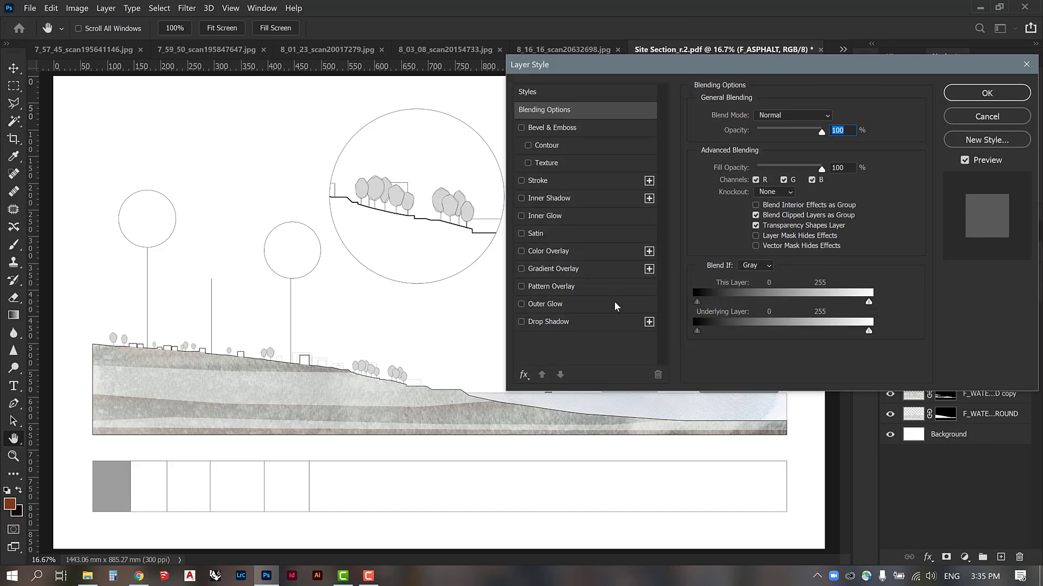
left_click(521, 251)
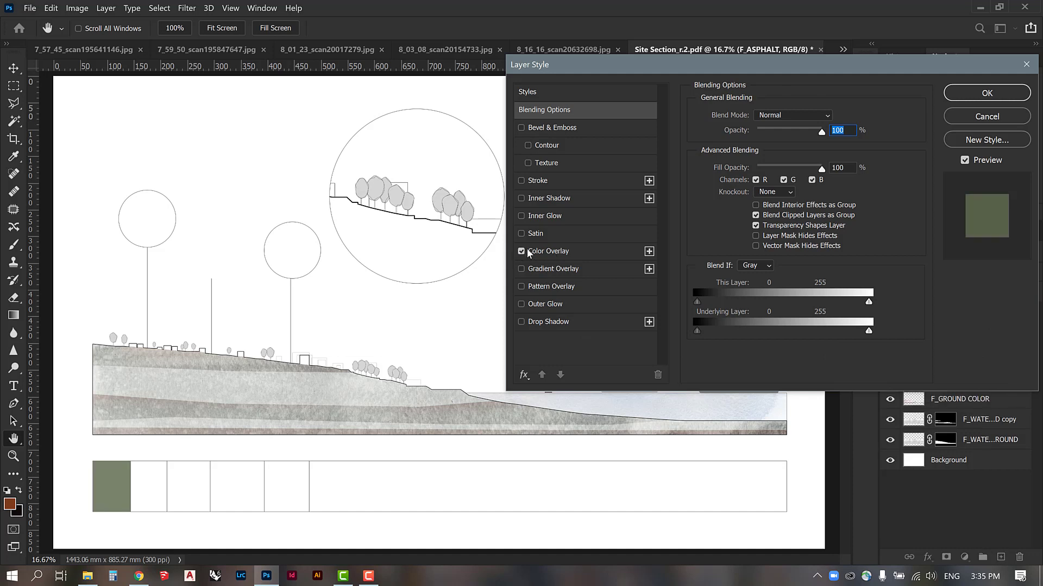
left_click(536, 251)
left_click(521, 286)
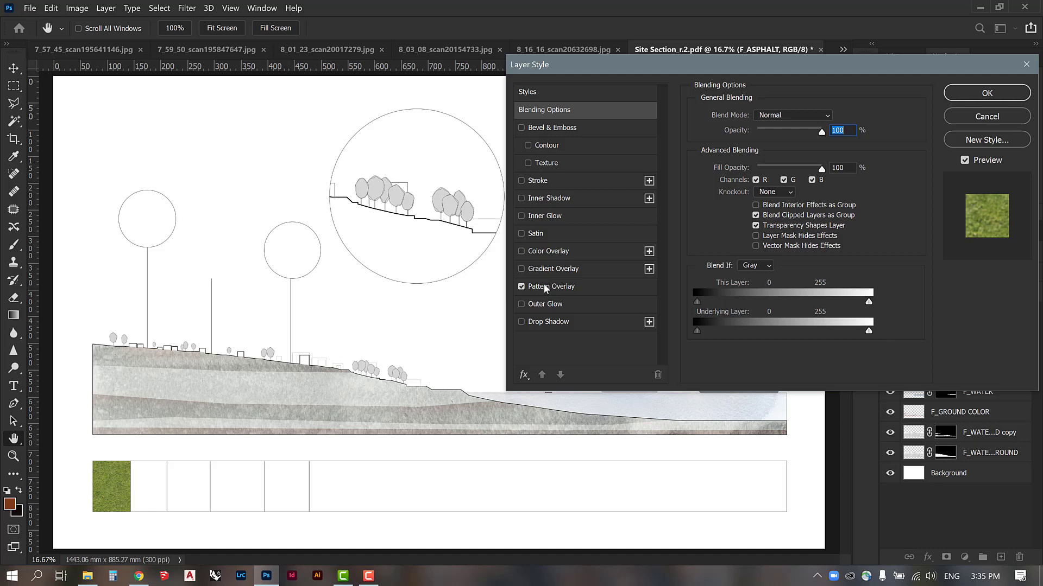
left_click(544, 286)
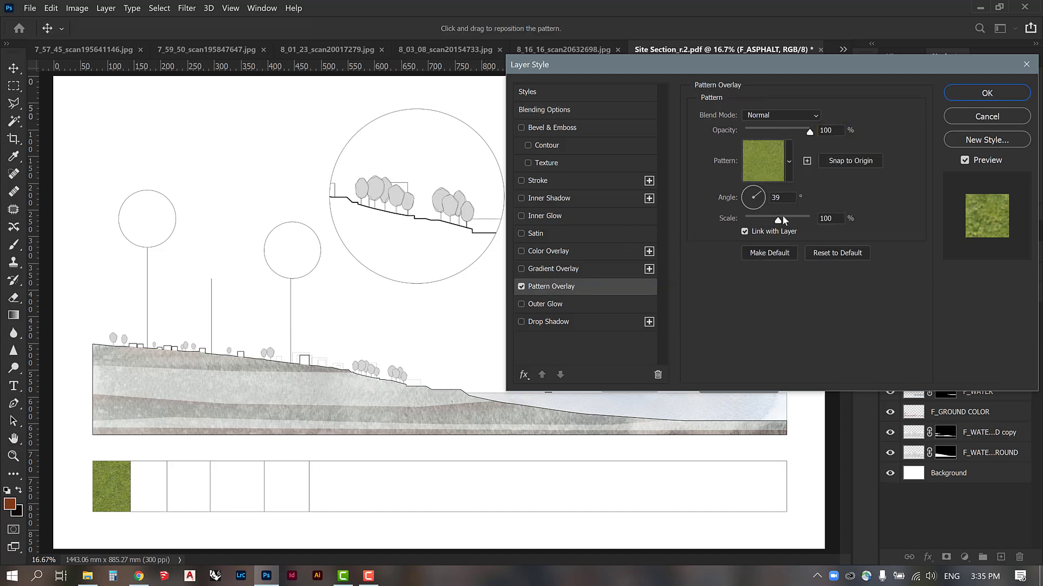
Step: Choose the dark grey asphalt texture from the ARCH 515 group as the overlay pattern
left_click(788, 161)
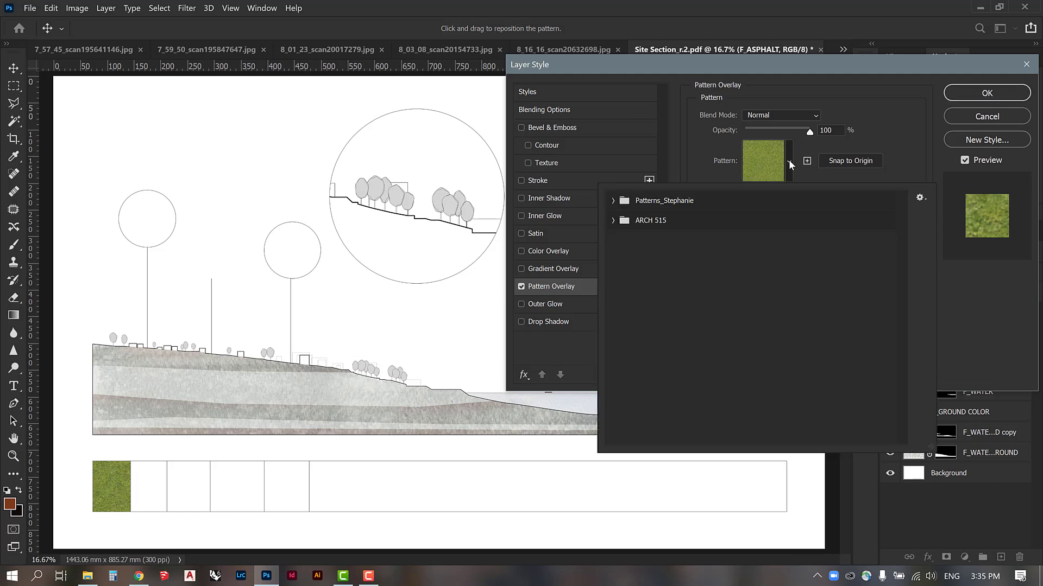
left_click(613, 221)
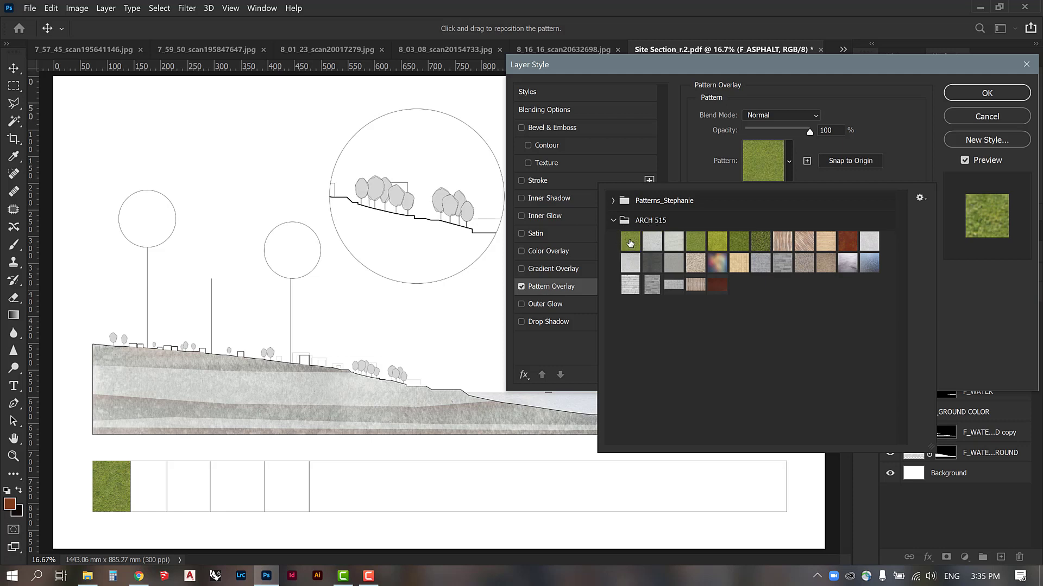
left_click(655, 265)
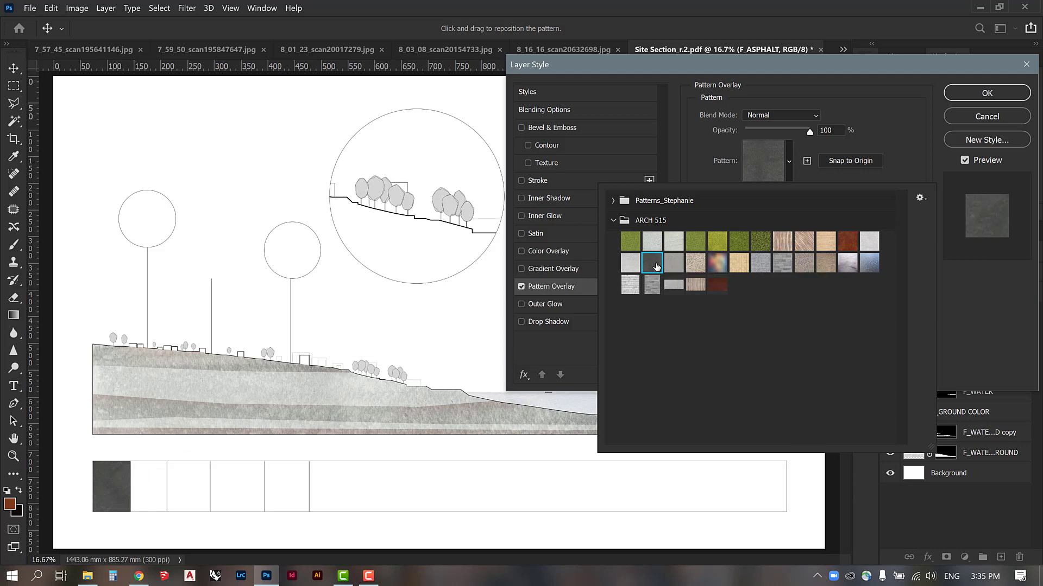
left_click(894, 176)
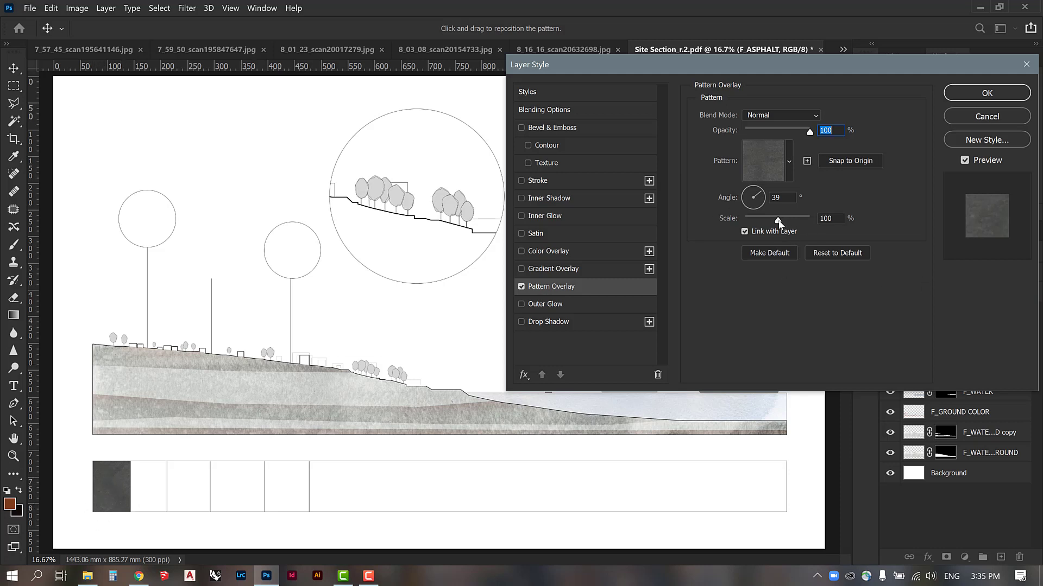
Step: Set the asphalt pattern overlay's scale to 77% and its angle to 65°
left_click_drag(779, 222, 760, 220)
left_click_drag(760, 220, 766, 220)
left_click_drag(770, 221, 756, 192)
left_click_drag(754, 200, 755, 194)
left_click_drag(762, 192, 757, 188)
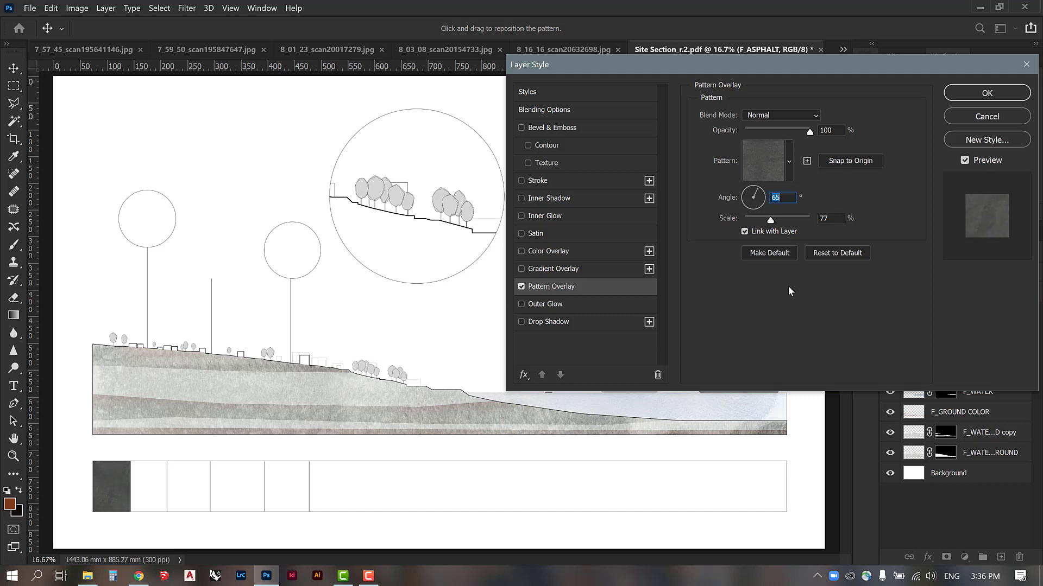
Step: Snap the asphalt pattern to the origin and lower the overlay's opacity slightly
left_click(848, 163)
mouse_move(811, 136)
left_mouse_down()
mouse_move(790, 137)
mouse_move(800, 138)
left_mouse_up()
Step: Try the Multiply blend mode on the asphalt pattern overlay and return it to Normal
left_click(811, 116)
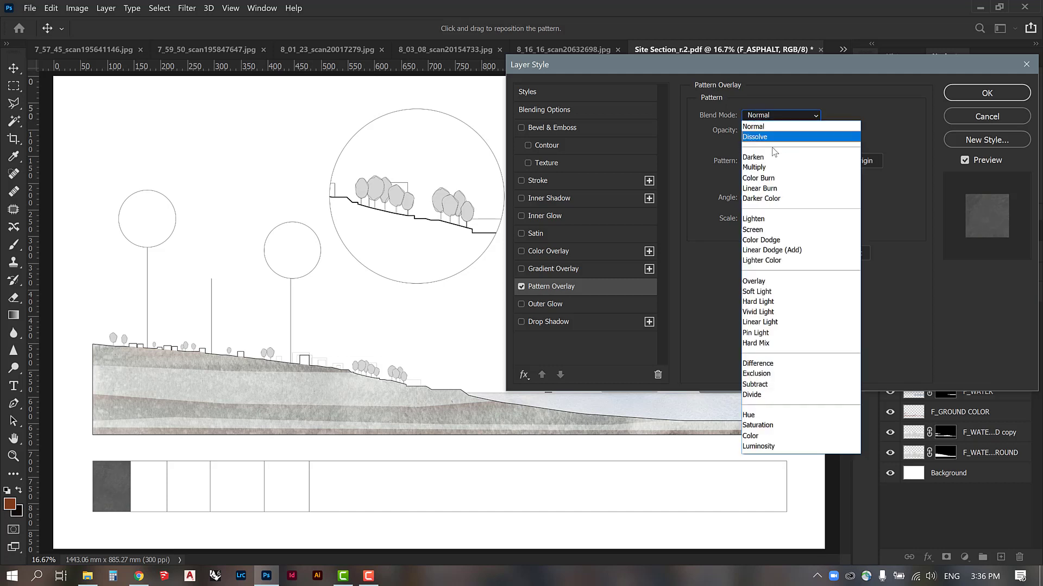
left_click(766, 168)
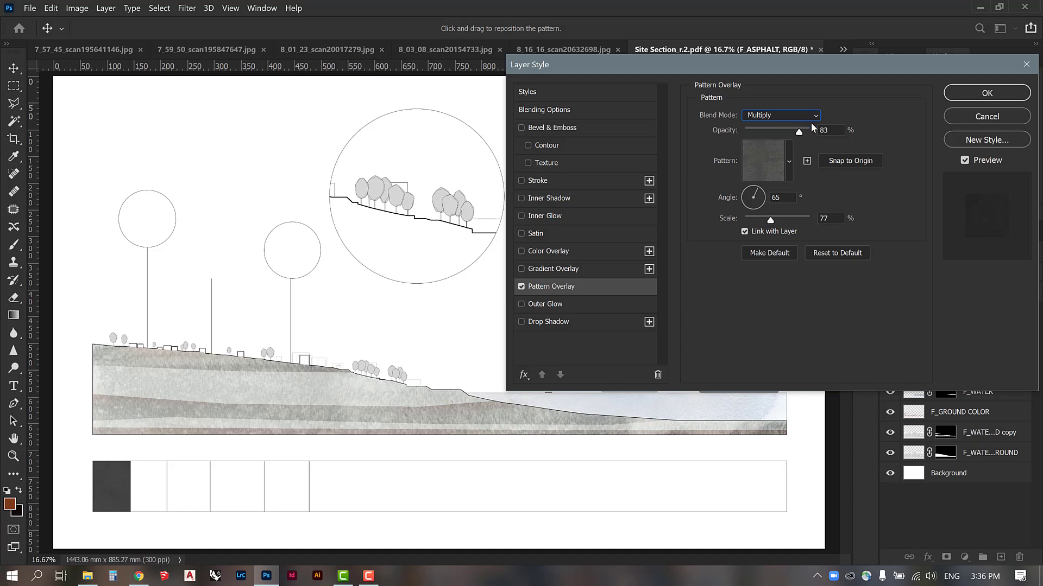
left_click(813, 117)
left_click(779, 125)
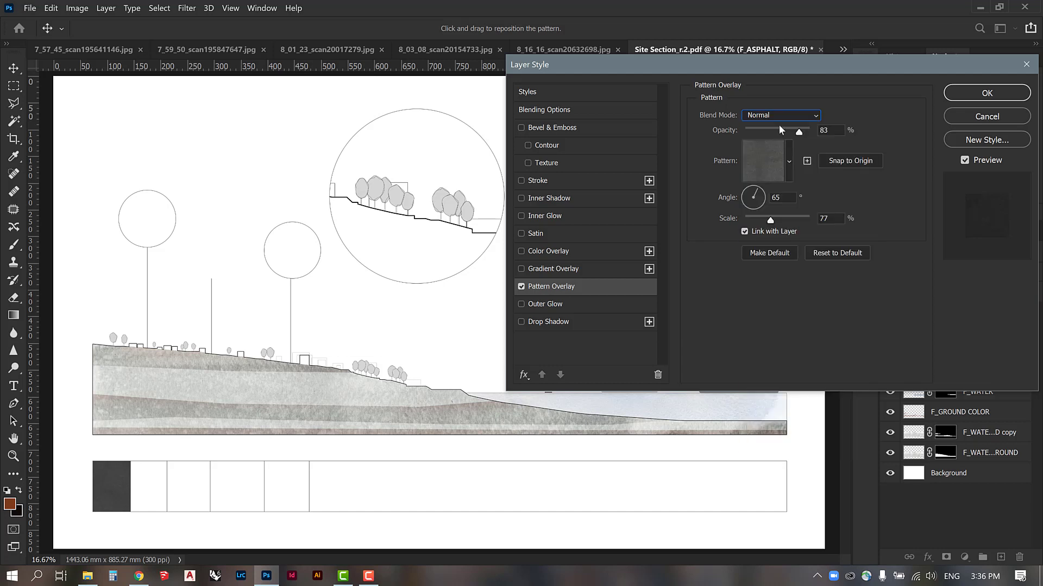
Step: Set the asphalt pattern overlay's opacity to 100% and apply the layer style
left_click(815, 133)
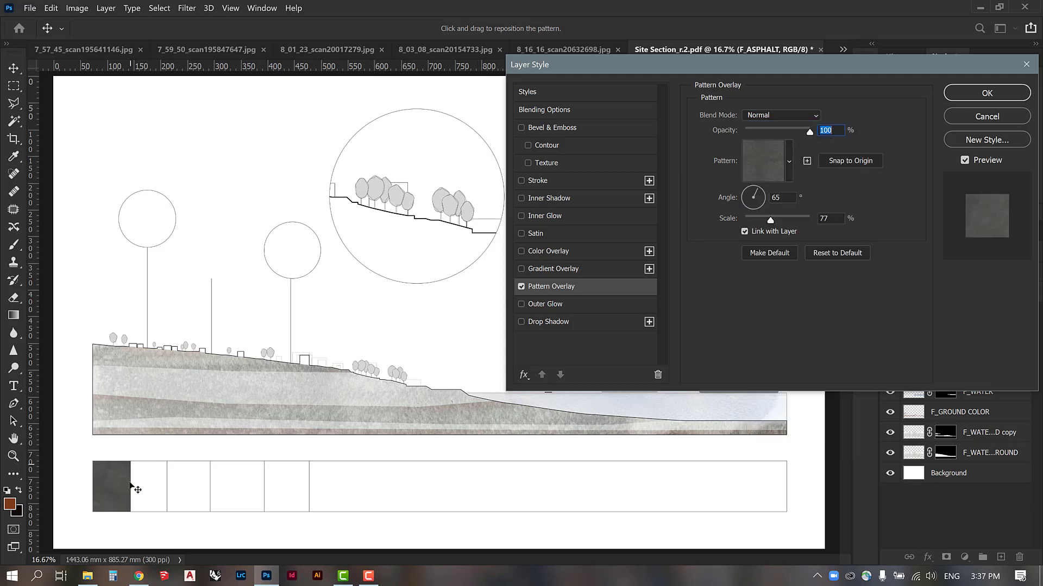
left_click(979, 97)
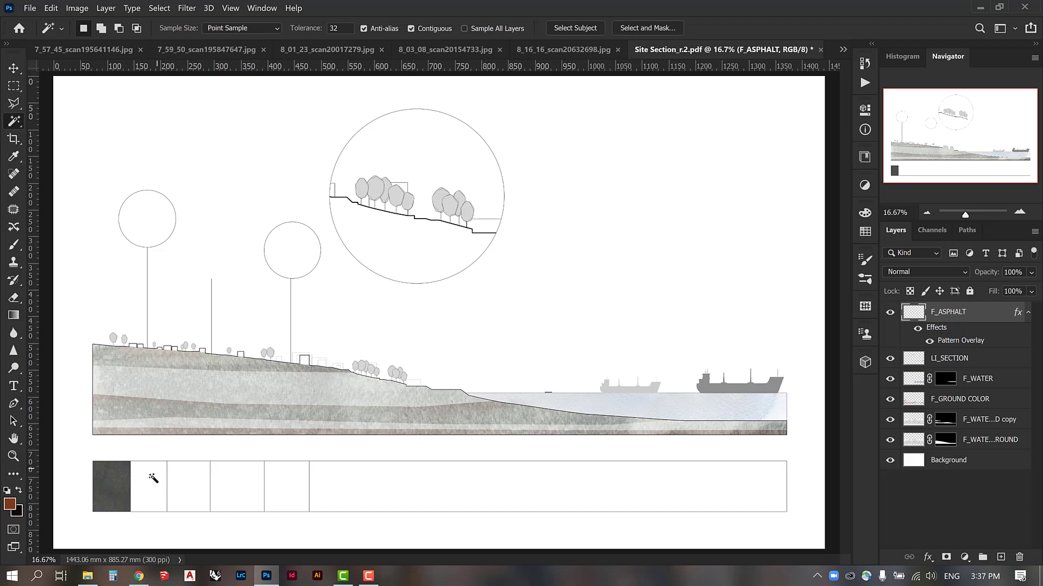
key("v")
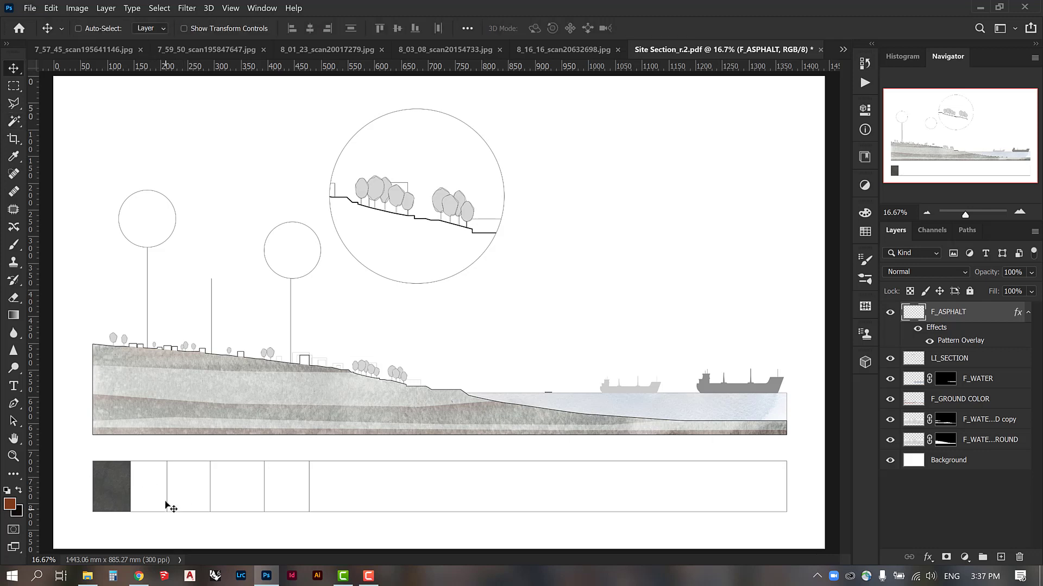
Step: In File Explorer, browse from the ARCH 515 folder to Graphic Refs, CAD - Graphics, Photoshop, Vegetation, Aerial - Plan
left_click(88, 577)
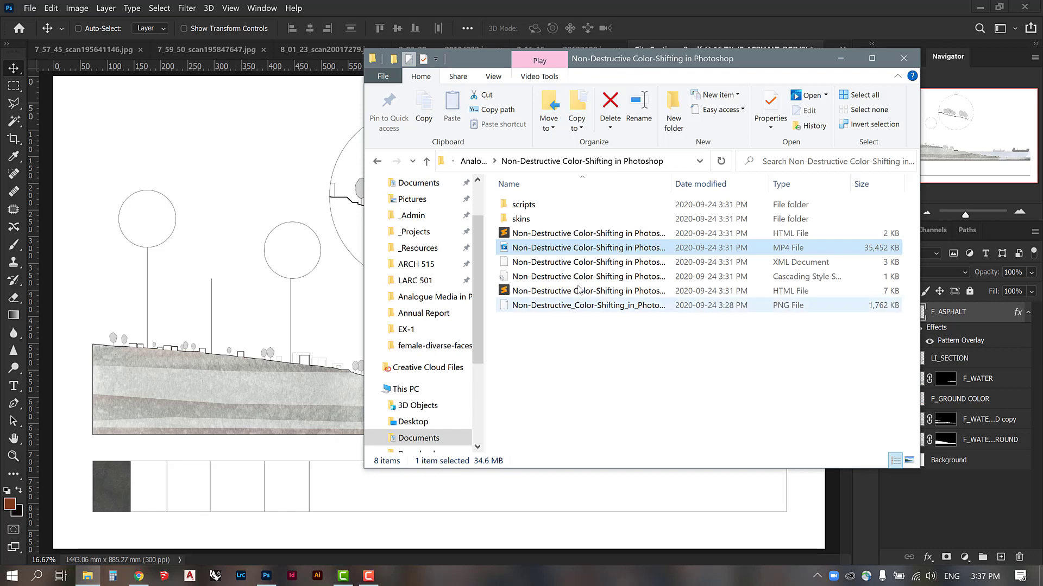
left_click(472, 161)
left_click(432, 266)
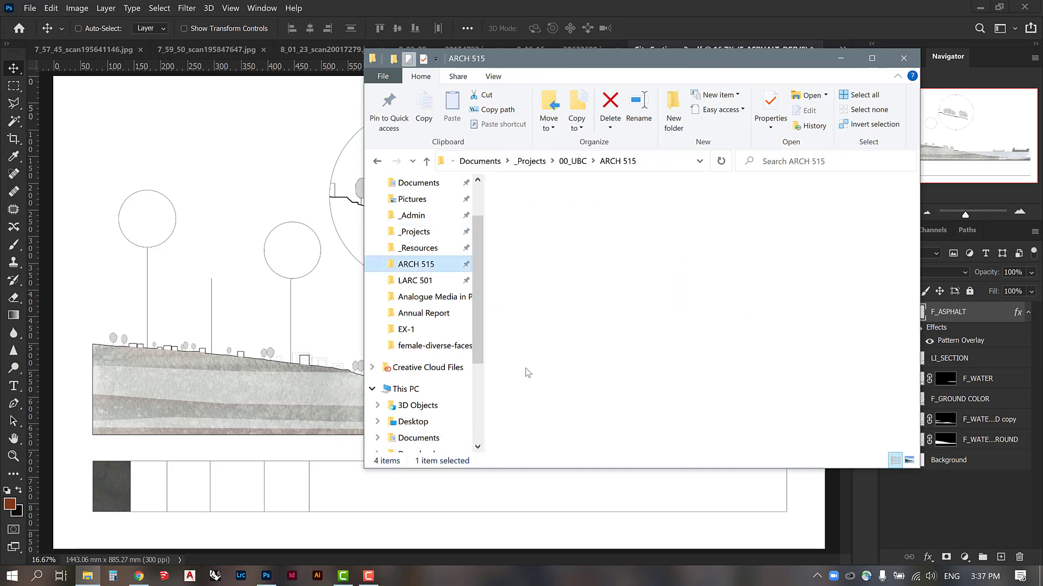
double_click(533, 248)
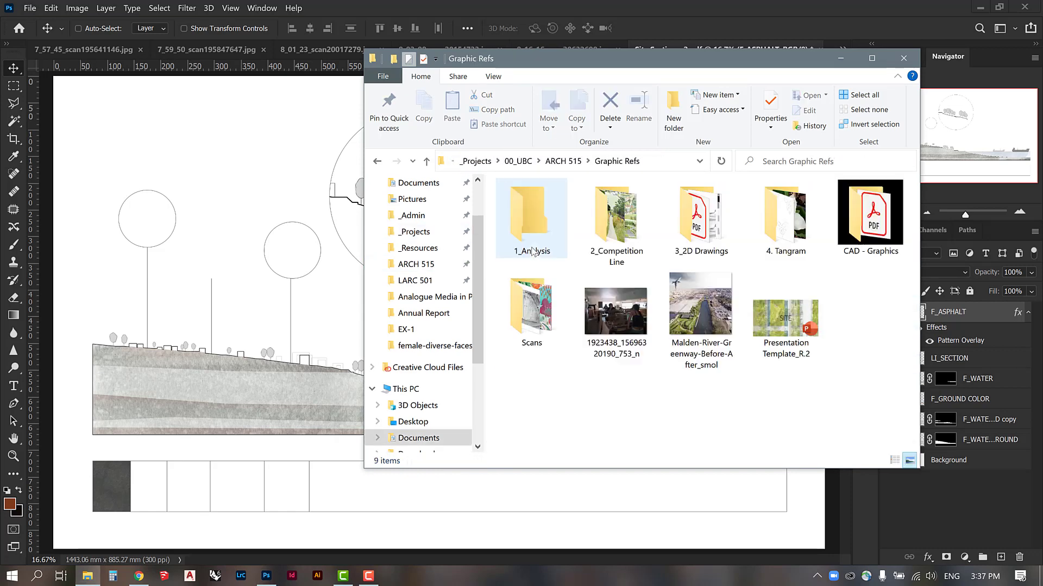
double_click(870, 217)
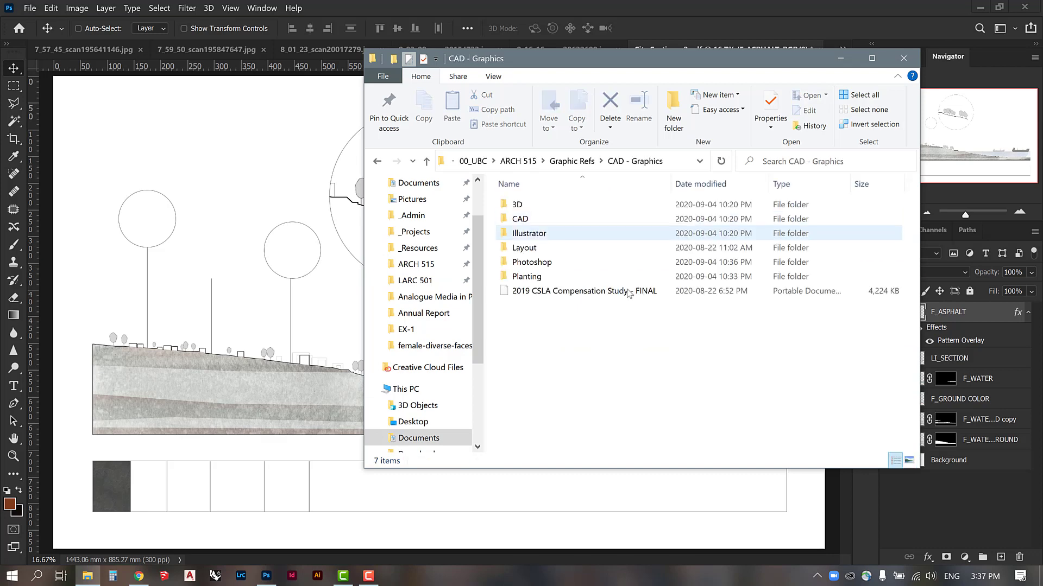
double_click(527, 264)
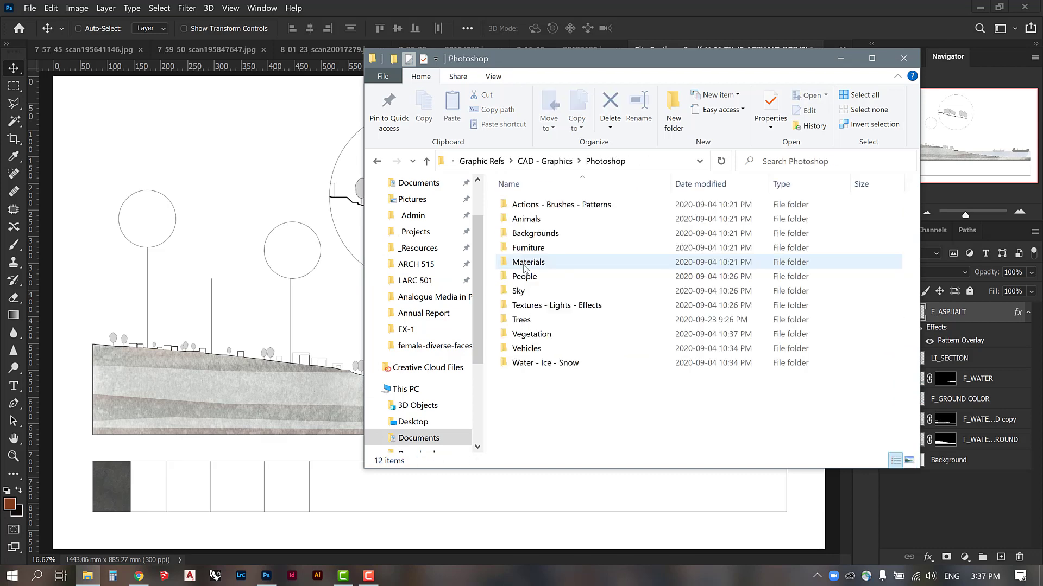
double_click(529, 334)
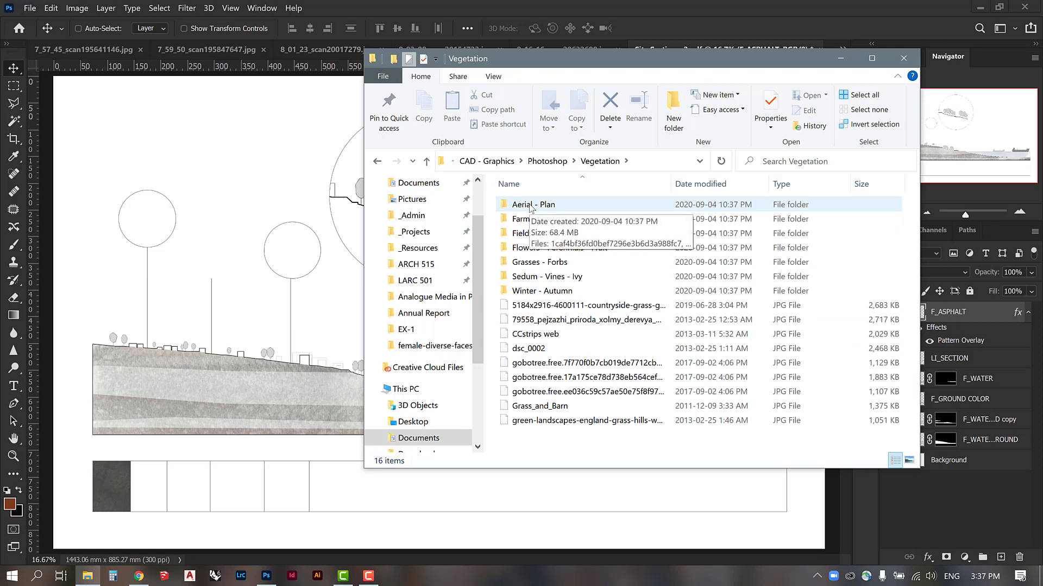
double_click(531, 209)
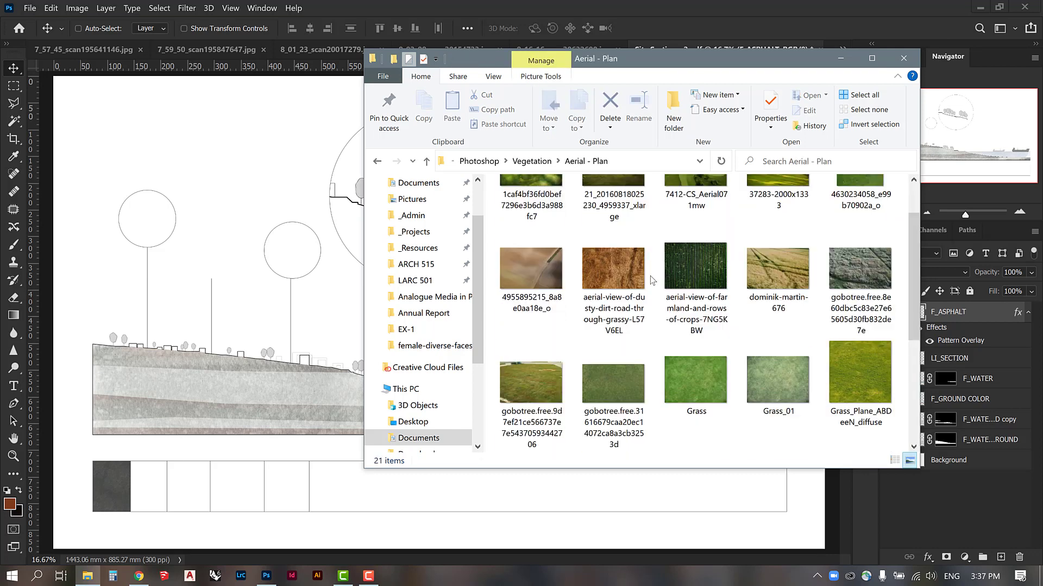
Step: Open the aerial view of farmland and rows of crops image as its own document in Photoshop
scroll(652, 280, "down", 2)
scroll(652, 280, "up", 4)
left_click(697, 323)
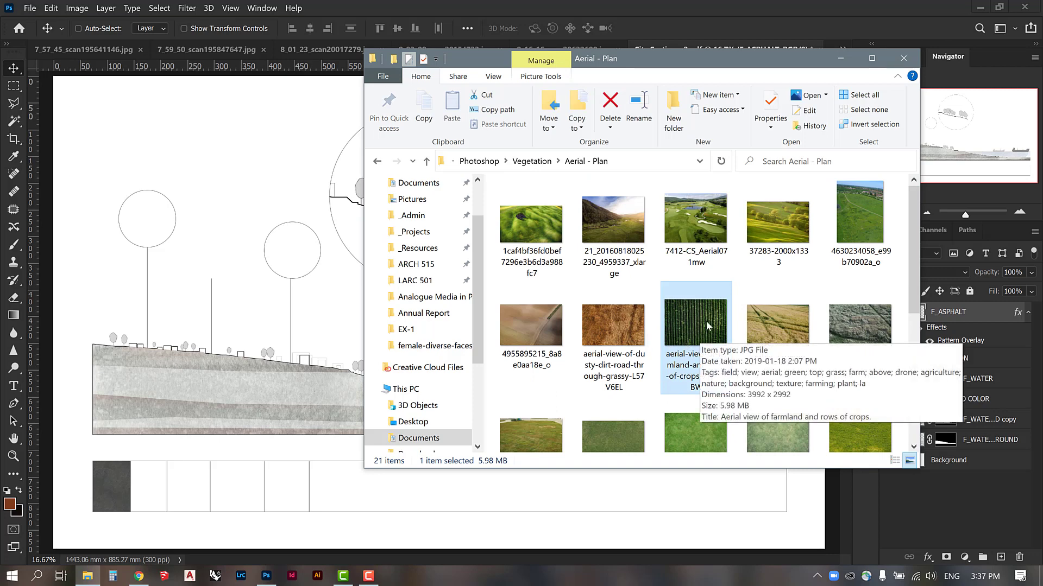
left_click_drag(684, 322, 470, 389)
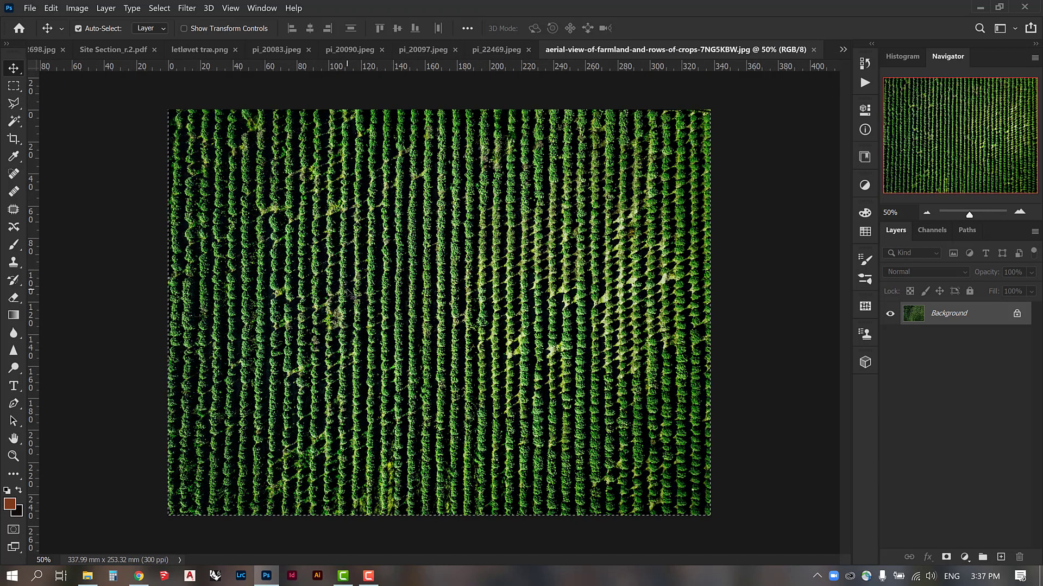
Step: Define the entire farmland image as a pattern named Farmland Crops
key("ctrl+a")
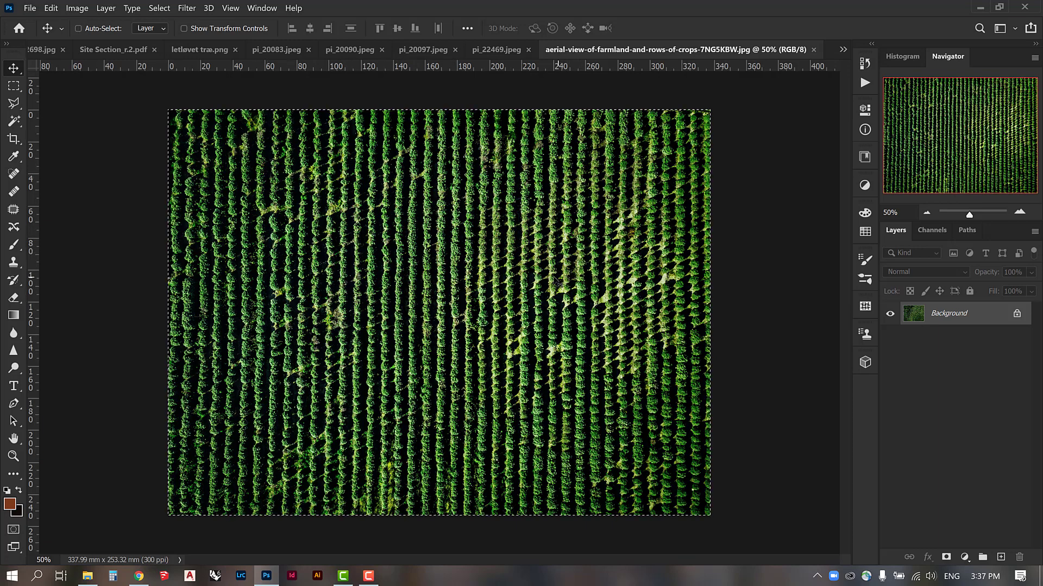
left_click(52, 8)
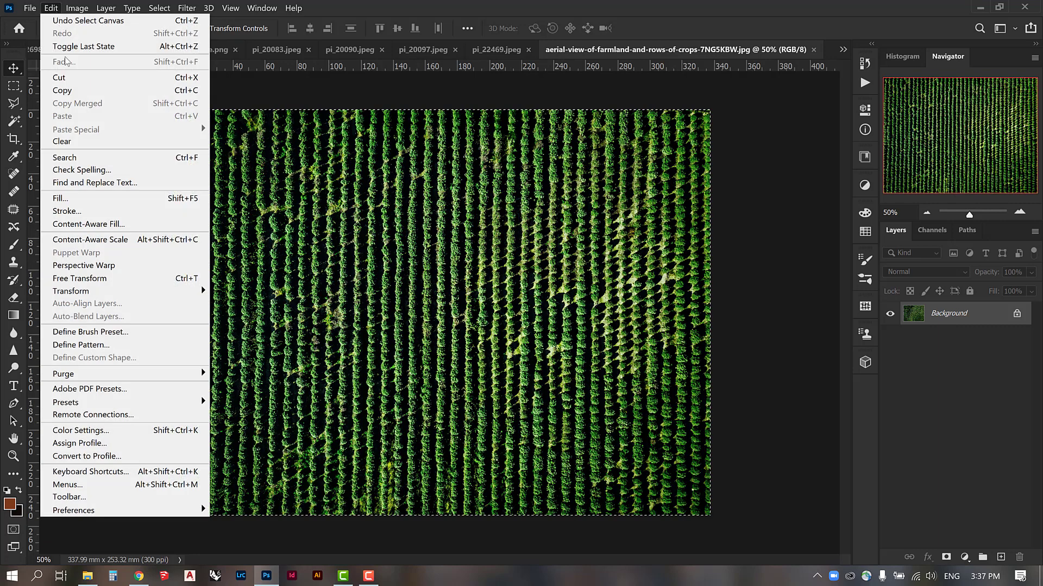
left_click(155, 344)
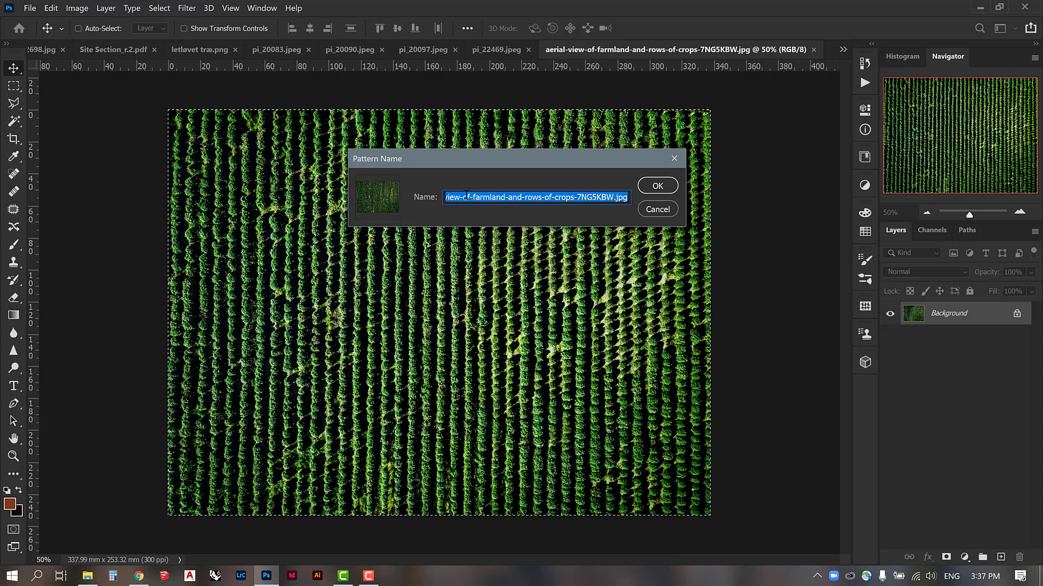
type("Farmland Crops")
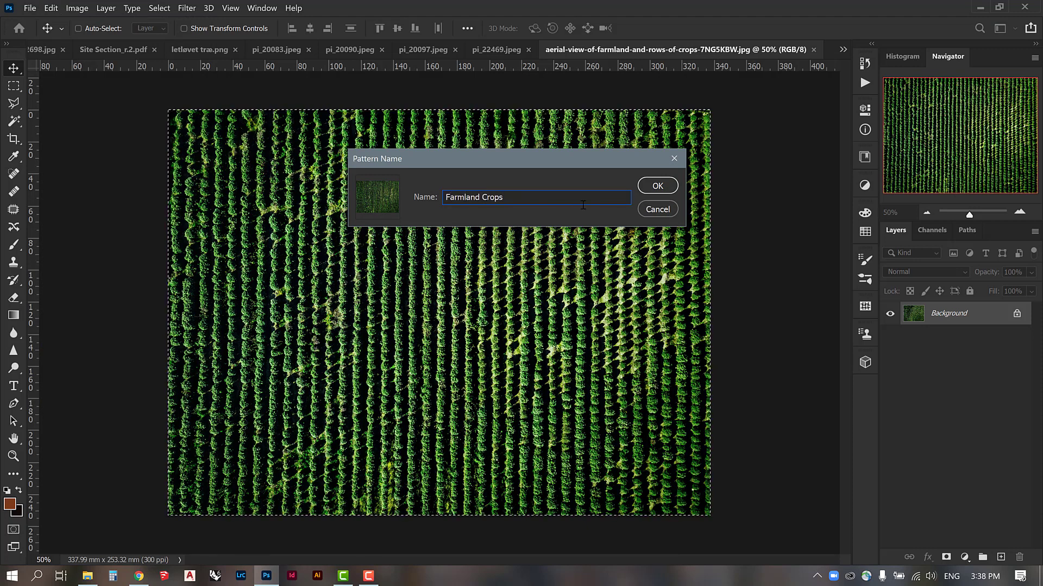
left_click(658, 186)
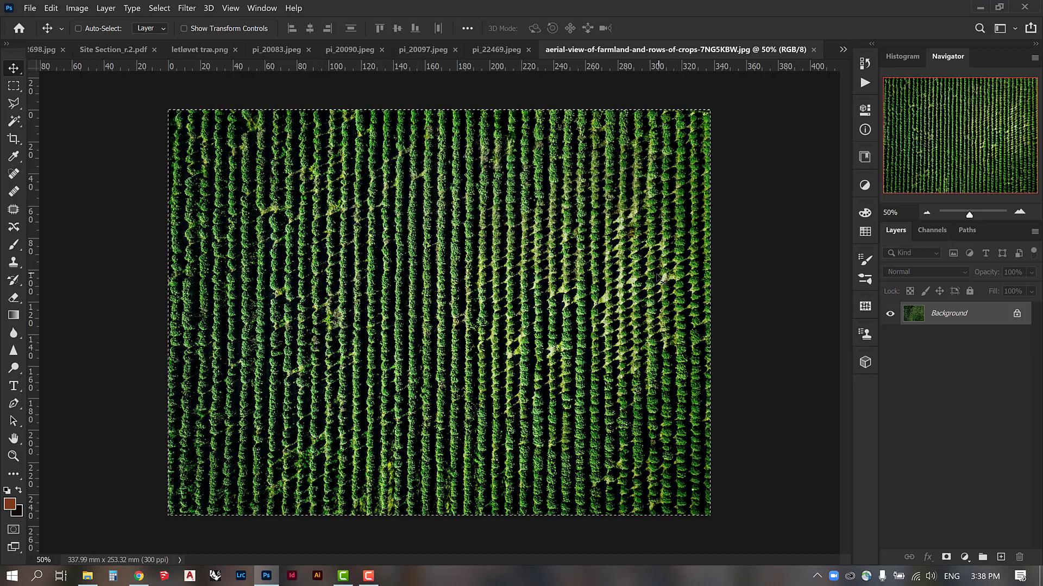
Step: Move the Farmland Crops pattern into the ARCH 515 pattern group and expand the group
left_click(865, 308)
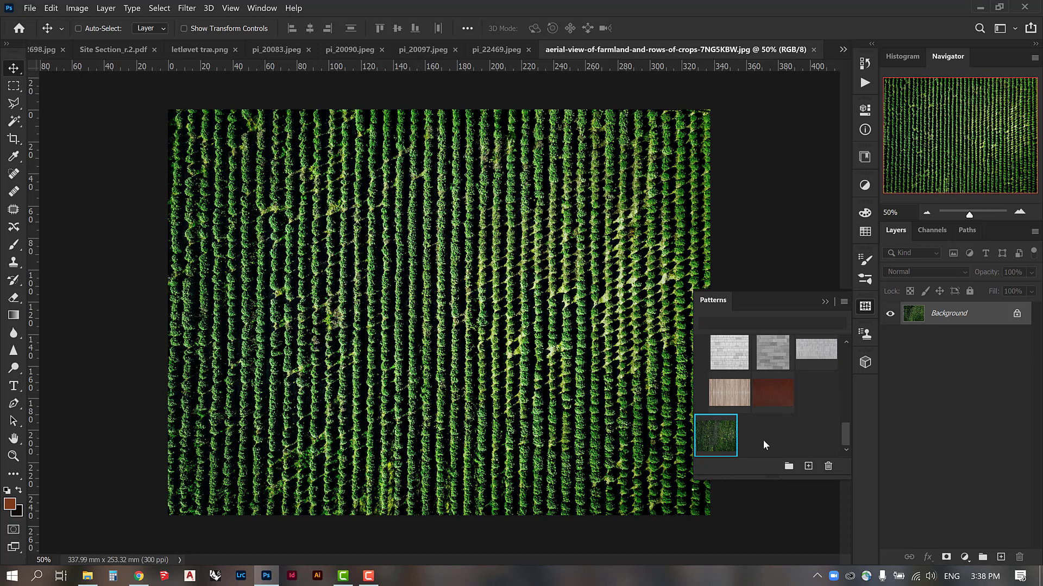
scroll(762, 445, "up", 10)
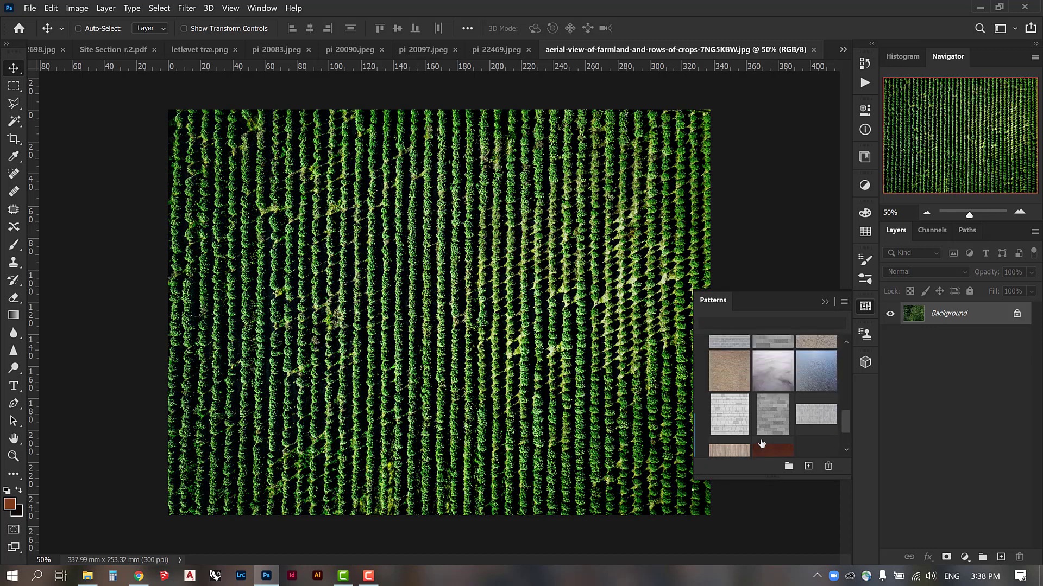
scroll(754, 413, "up", 2)
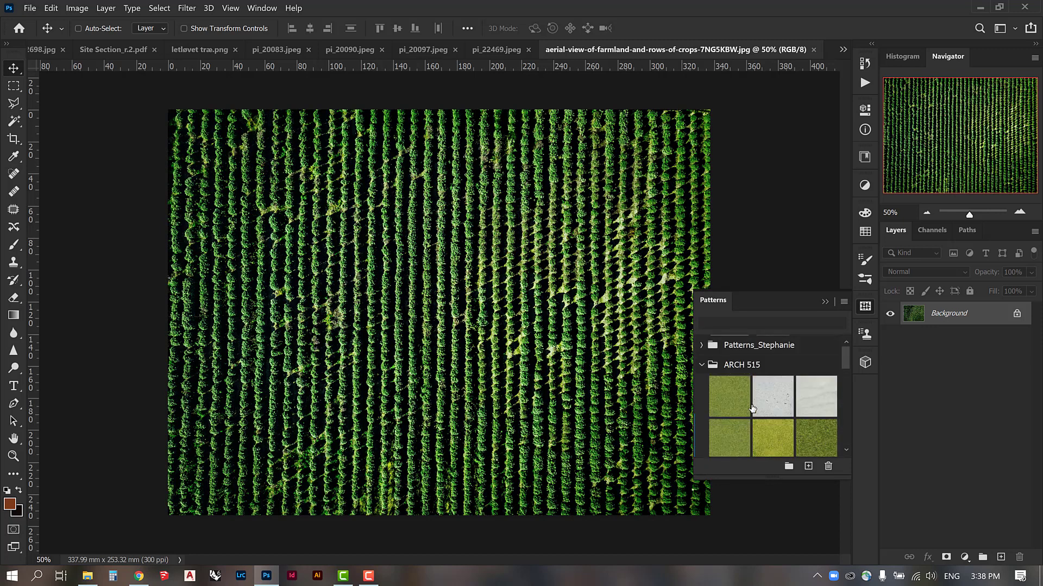
left_click(703, 365)
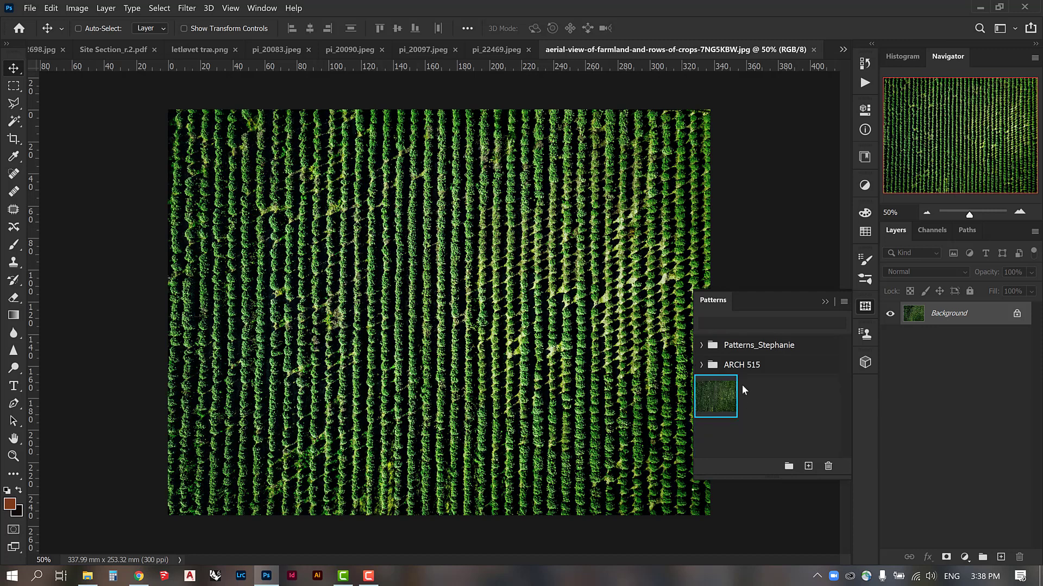
left_click_drag(710, 395, 738, 365)
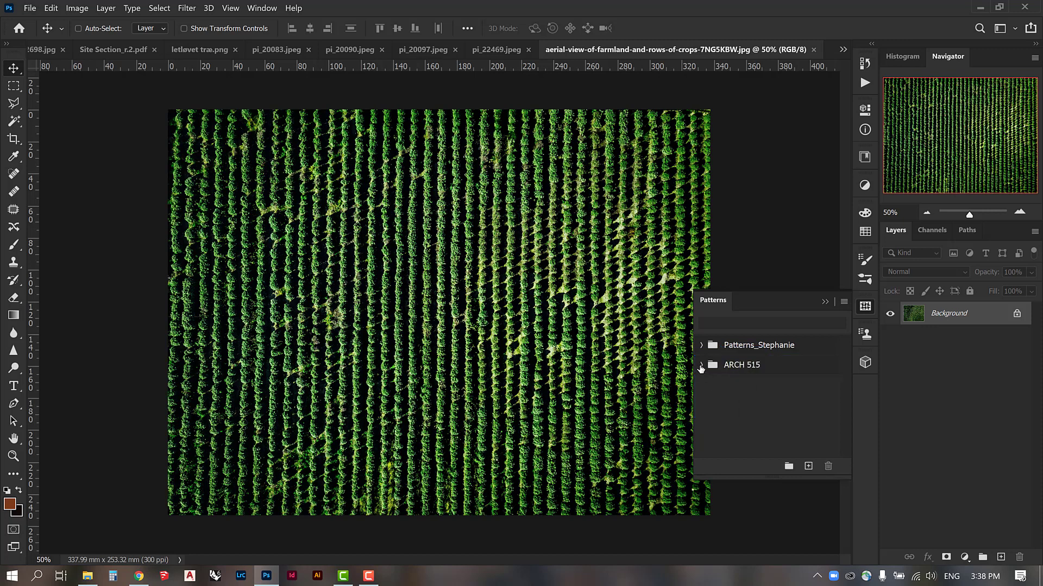
left_click(701, 366)
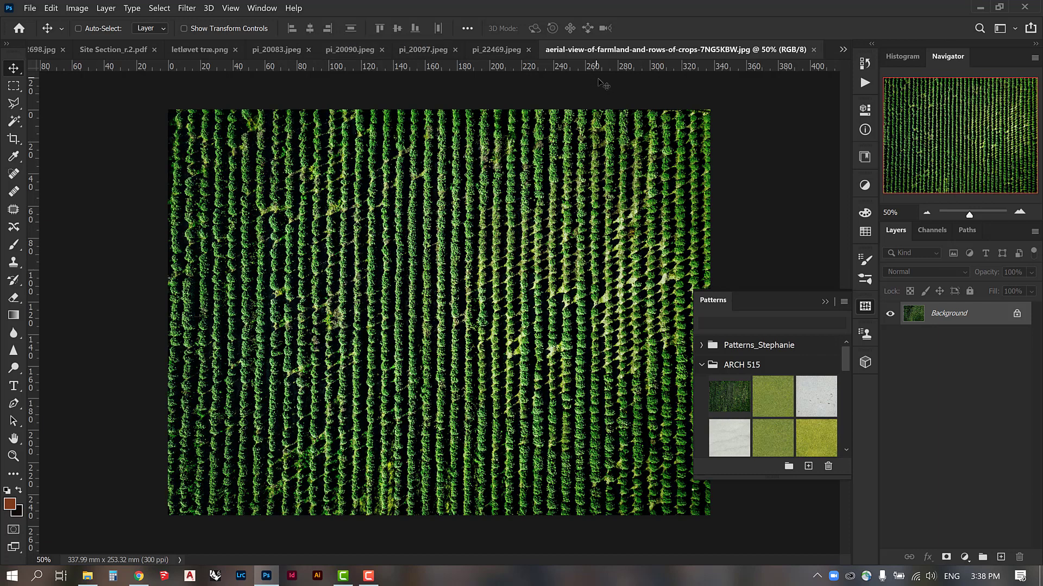
Step: Return to the Site Section document and select the empty cell beside the asphalt swatch from the LI_SECTION linework
left_click(112, 49)
key("w")
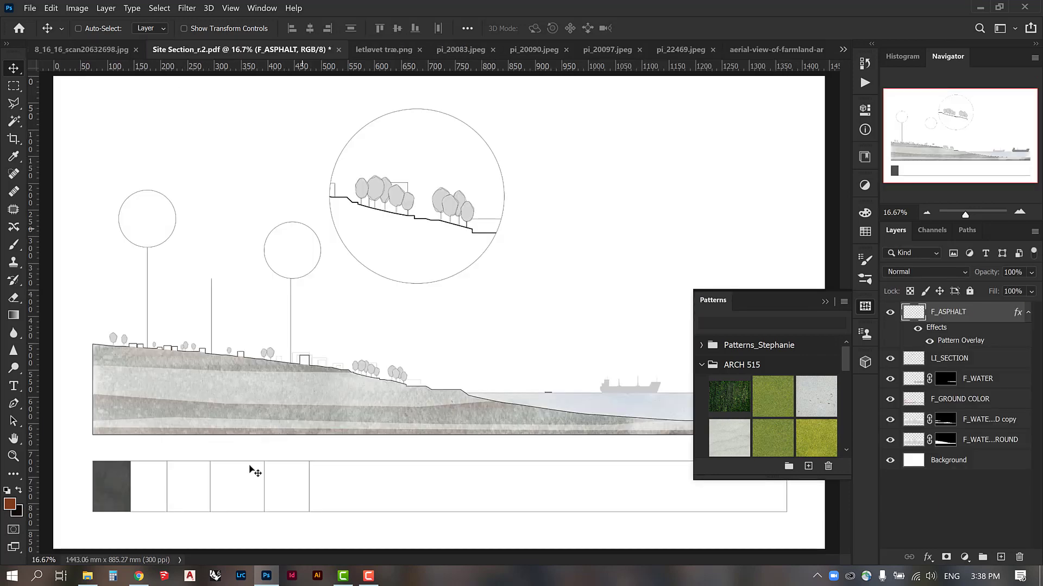
key("ctrl+d")
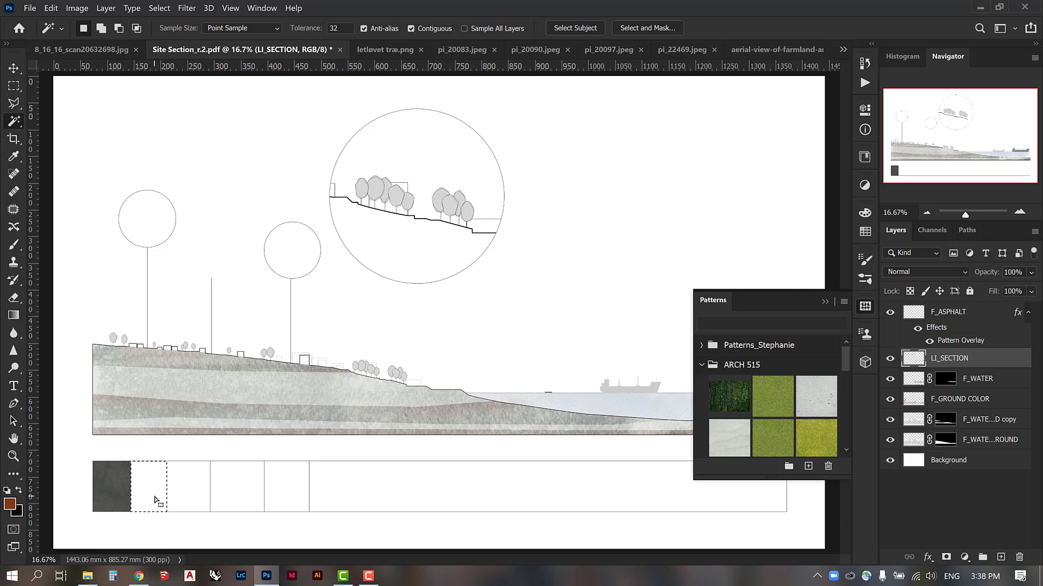
Step: Add a new layer above LI_SECTION and name it F_CROPLAND
left_click(1001, 557)
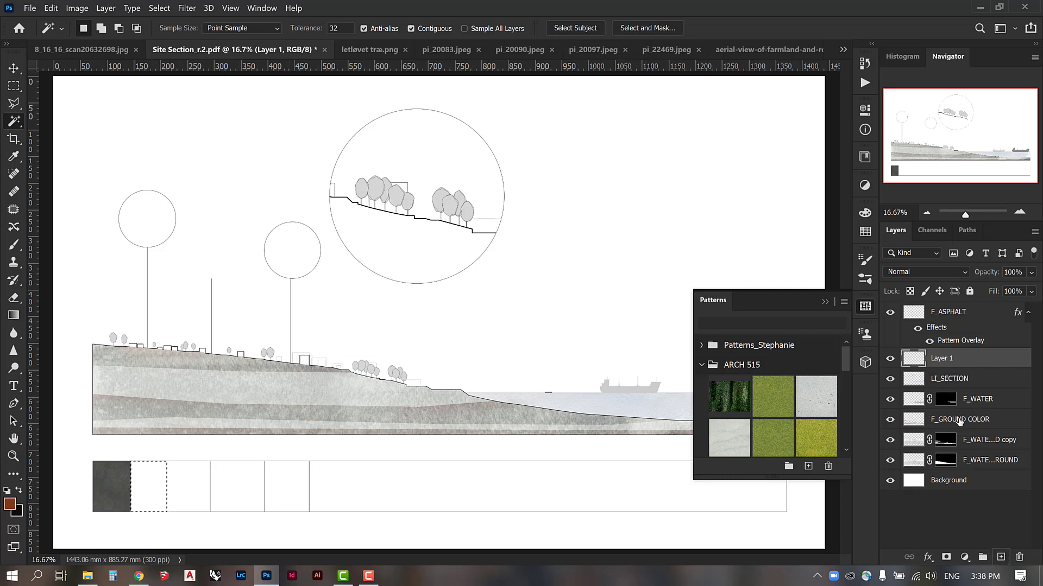
double_click(940, 359)
type("F")
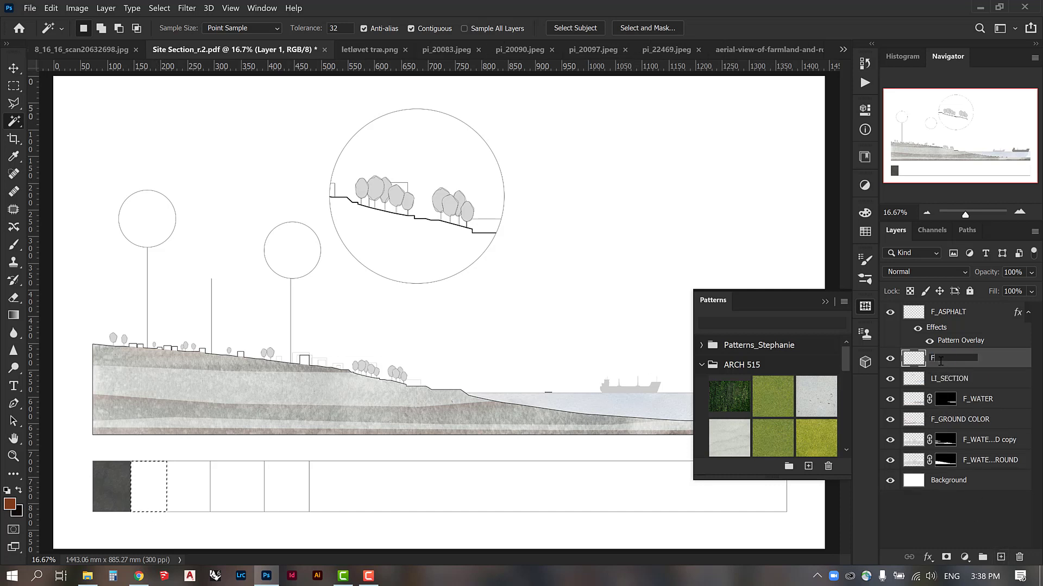
type("_CROPLAND")
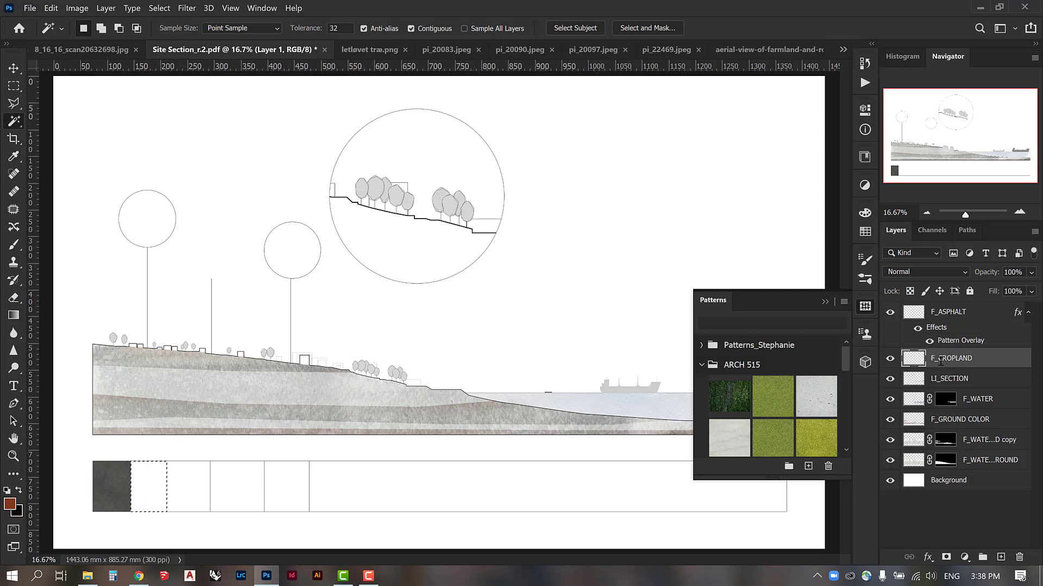
key("Return")
Step: Fill the selected cell on F_CROPLAND with solid grey in Normal mode at 100% opacity, and deselect it
left_click(50, 8)
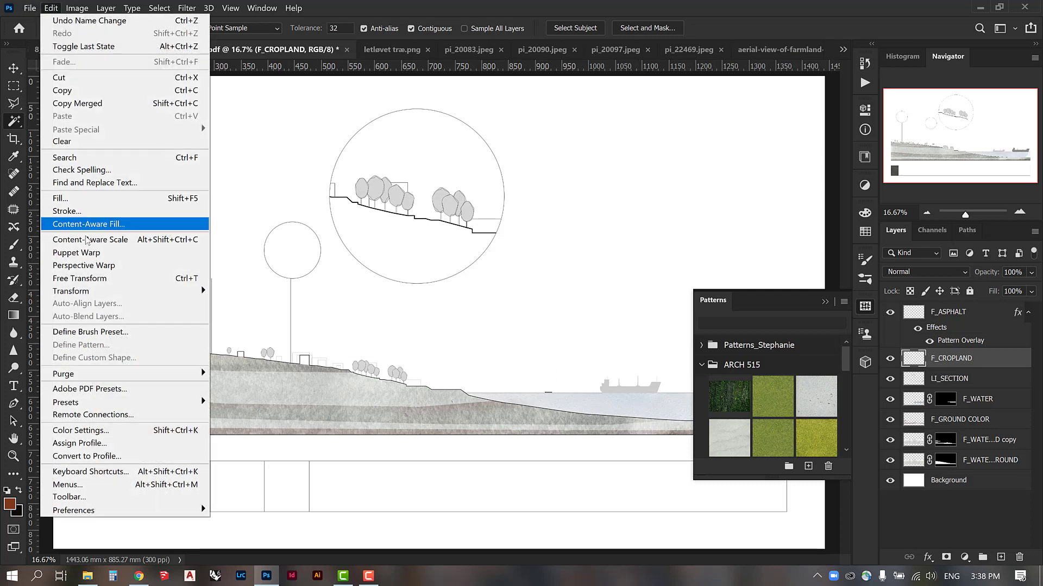
left_click(98, 203)
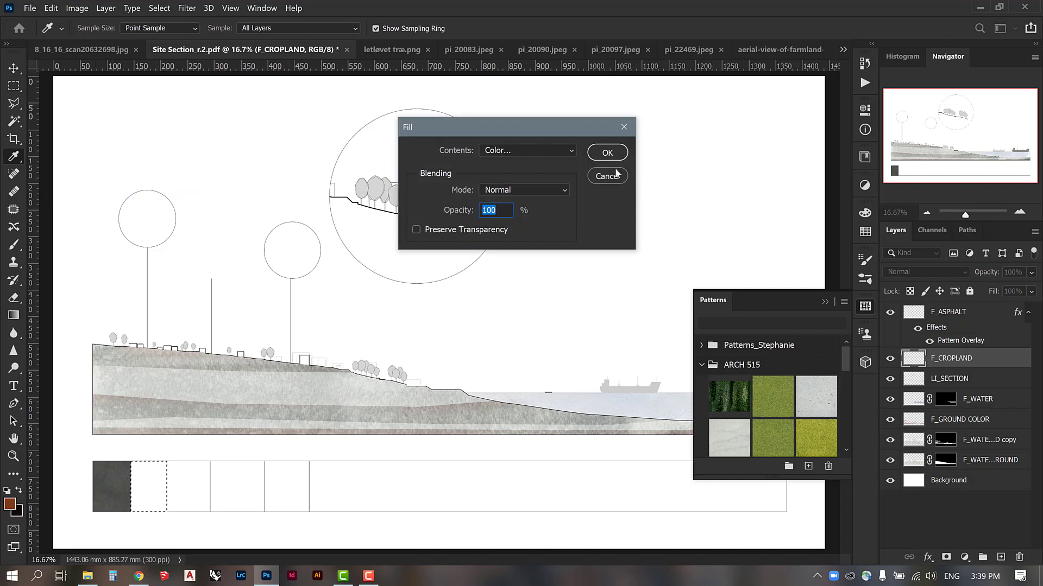
left_click(609, 151)
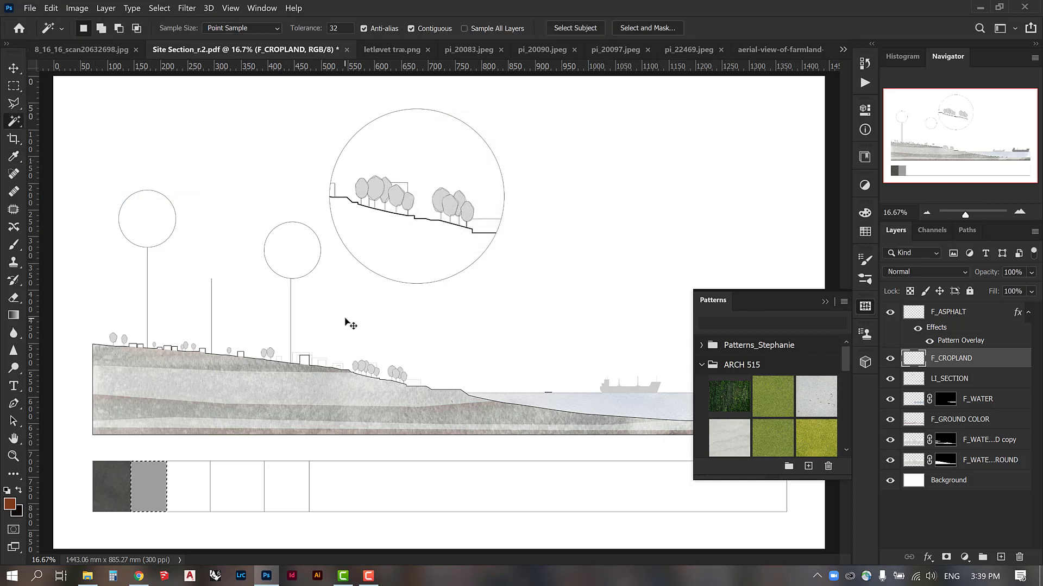
key("ctrl+d")
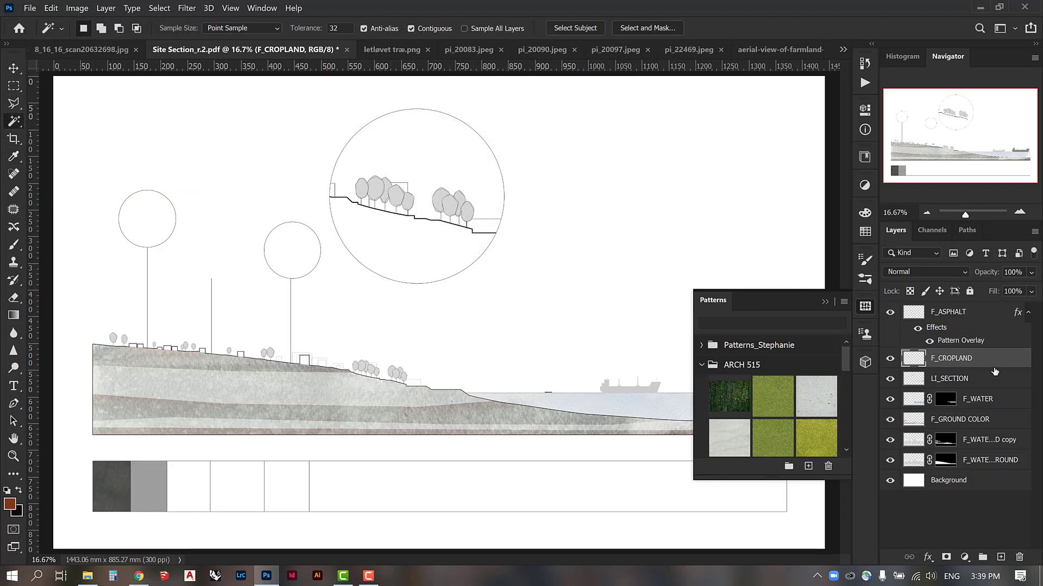
Step: Add a Pattern Overlay to the F_CROPLAND layer using the dark green farmland crops pattern from the ARCH 515 group
double_click(997, 365)
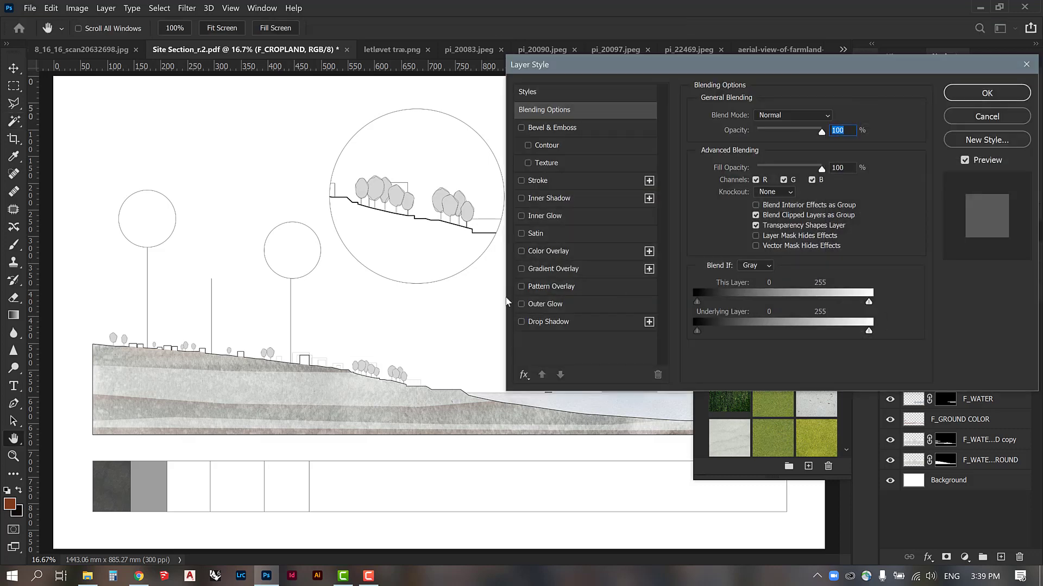
left_click(521, 286)
left_click(547, 291)
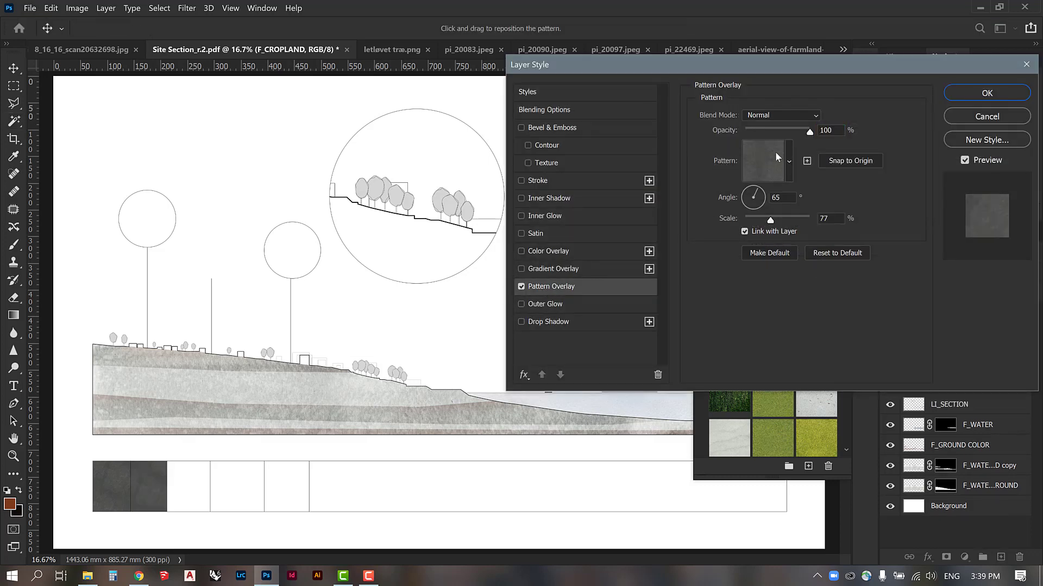
left_click(789, 161)
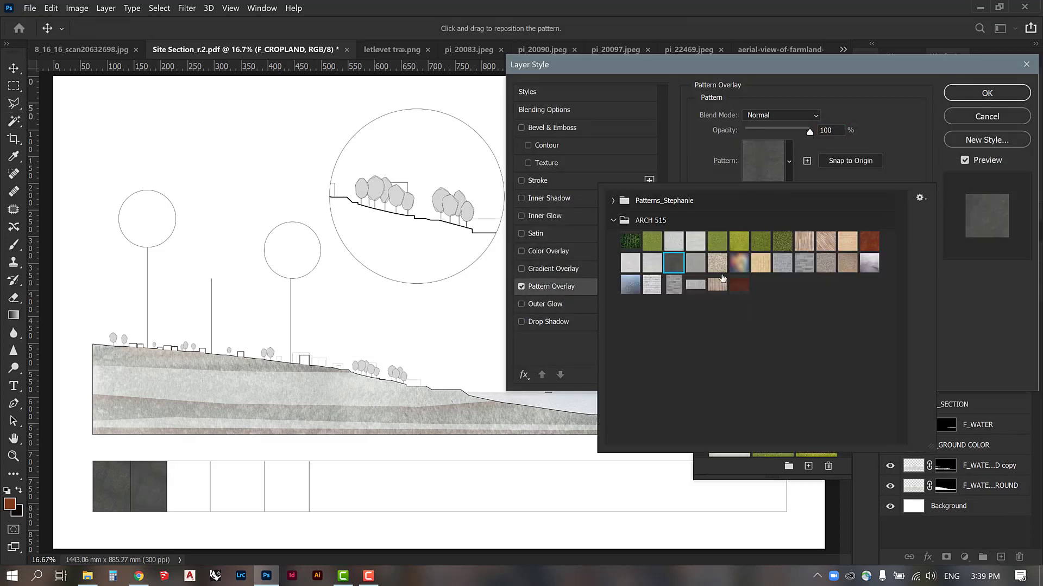
left_click(630, 244)
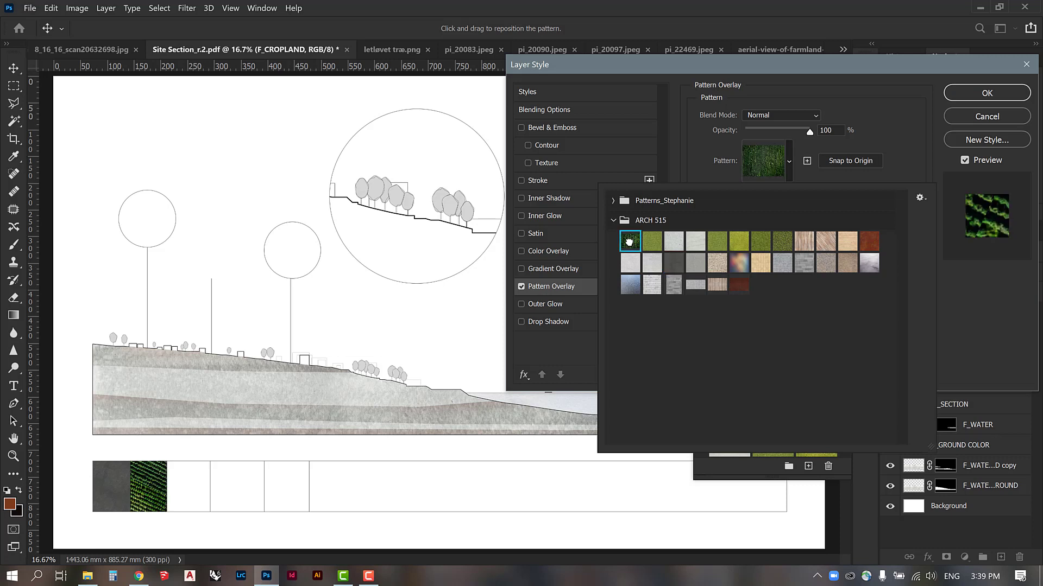
left_click(914, 161)
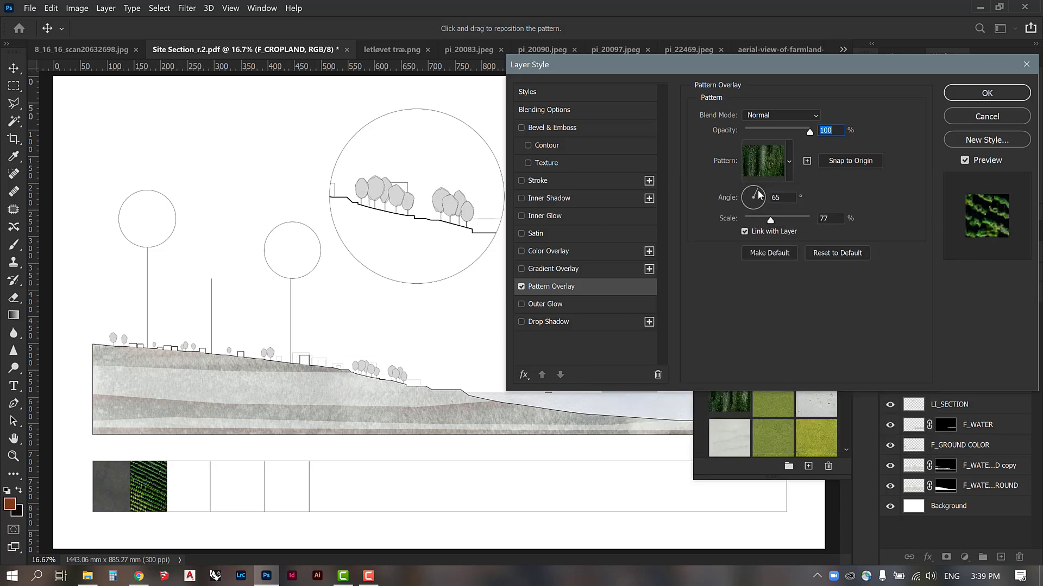
Step: Set the cropland pattern overlay's angle to -90° and scale to 71%, and lower its opacity to about 69%
left_click_drag(759, 193, 769, 221)
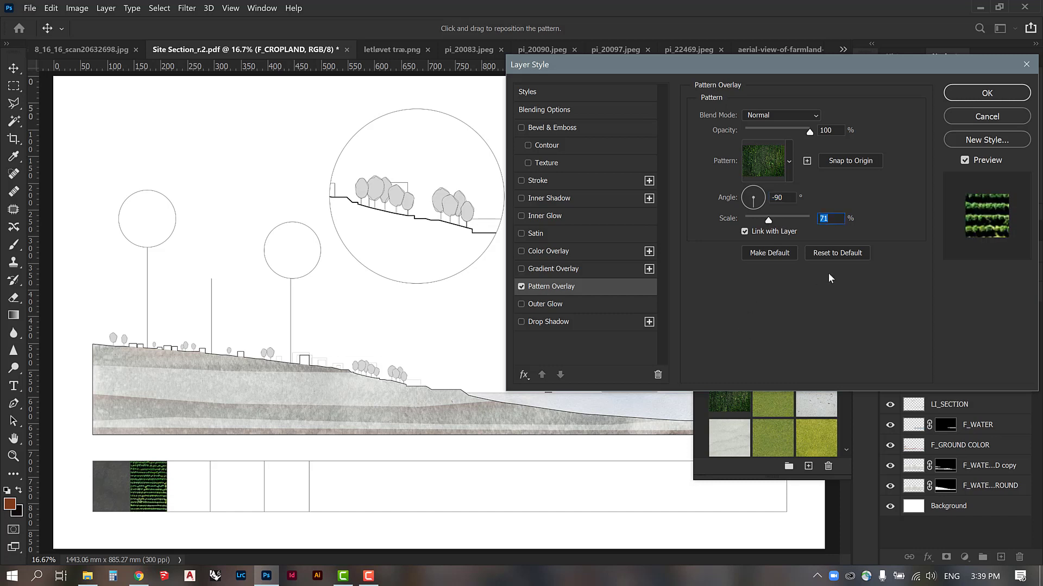
left_click(797, 132)
left_click_drag(796, 131, 790, 134)
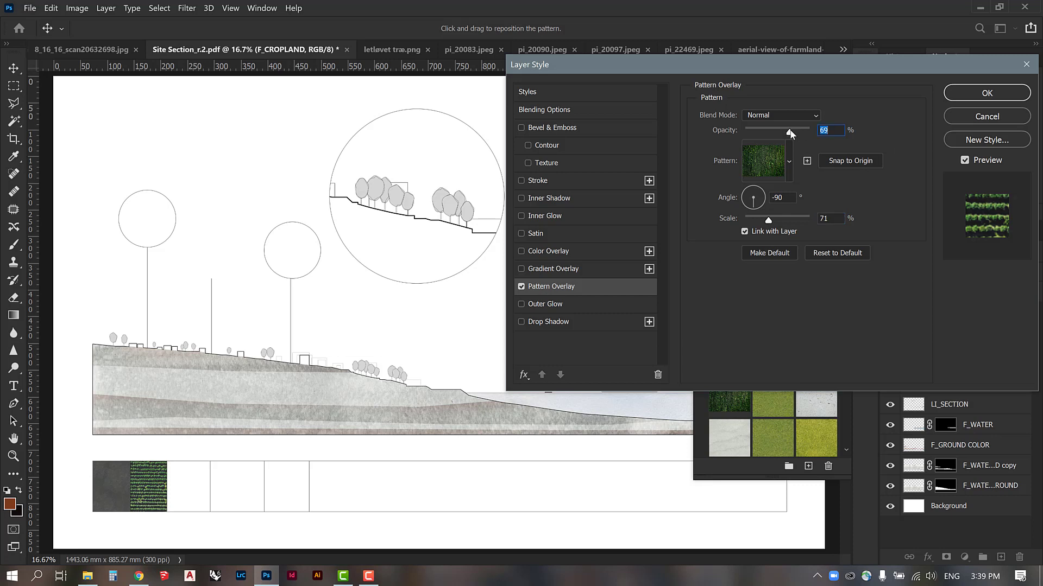
left_click(792, 131)
Step: Add a Color Overlay to F_CROPLAND and set its blend mode to Soft Light
left_click(522, 251)
left_click(549, 252)
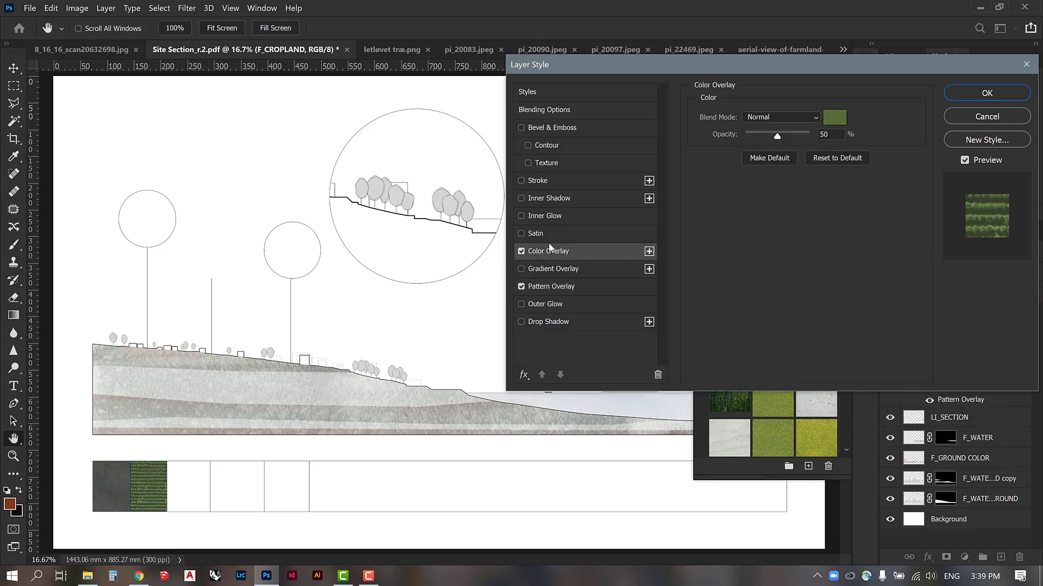
left_click(768, 119)
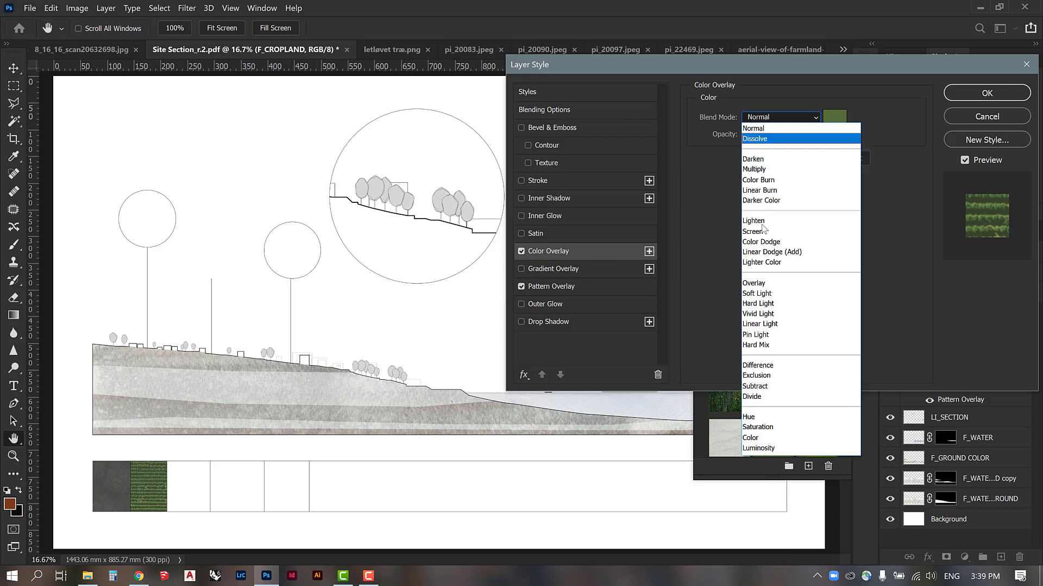
left_click(769, 293)
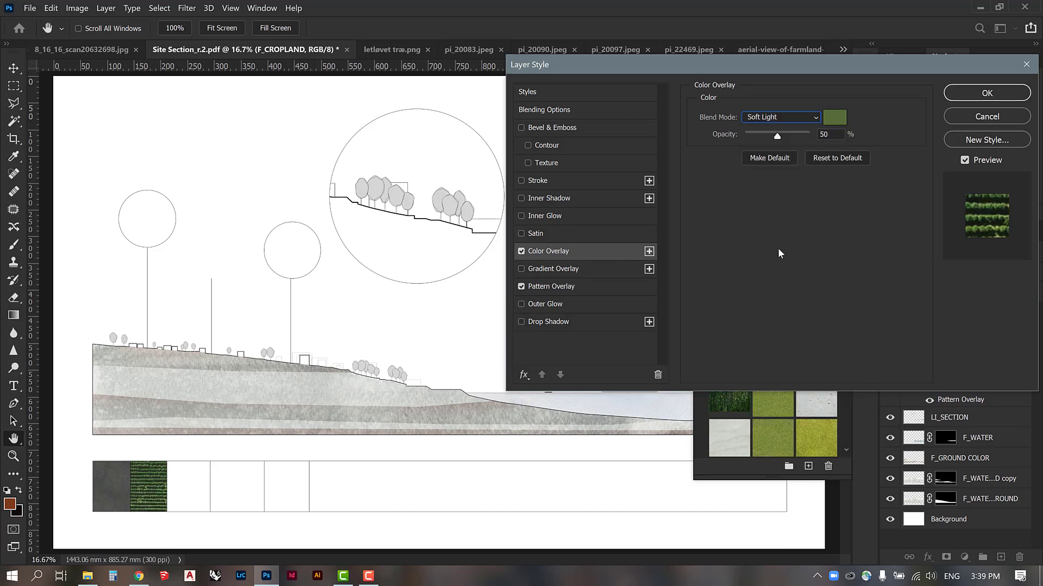
Step: Change the overlay color to golden yellow c1a923 and set its opacity to 79%
left_click(834, 117)
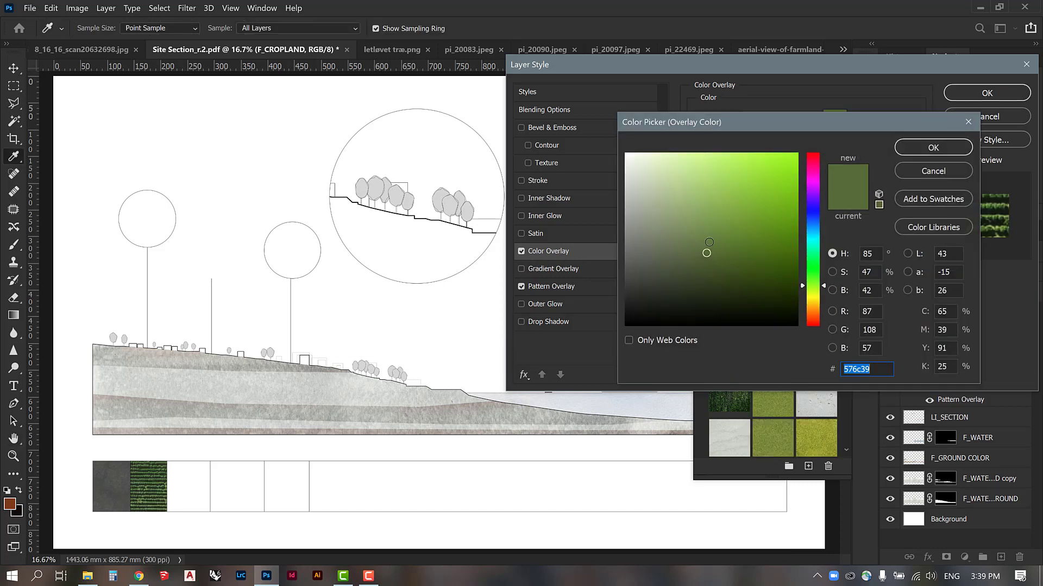
left_click(816, 302)
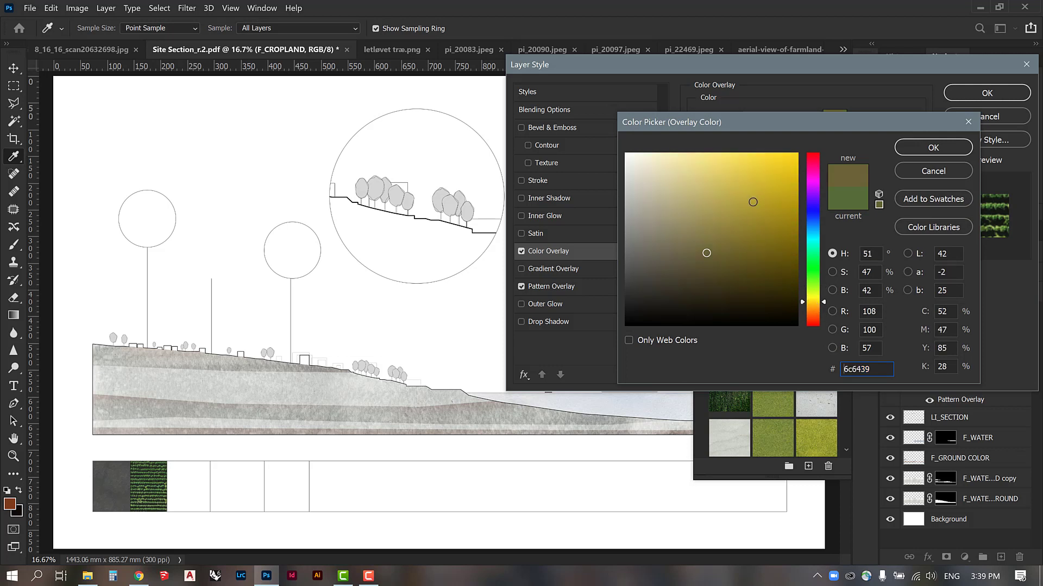
left_click_drag(752, 202, 766, 195)
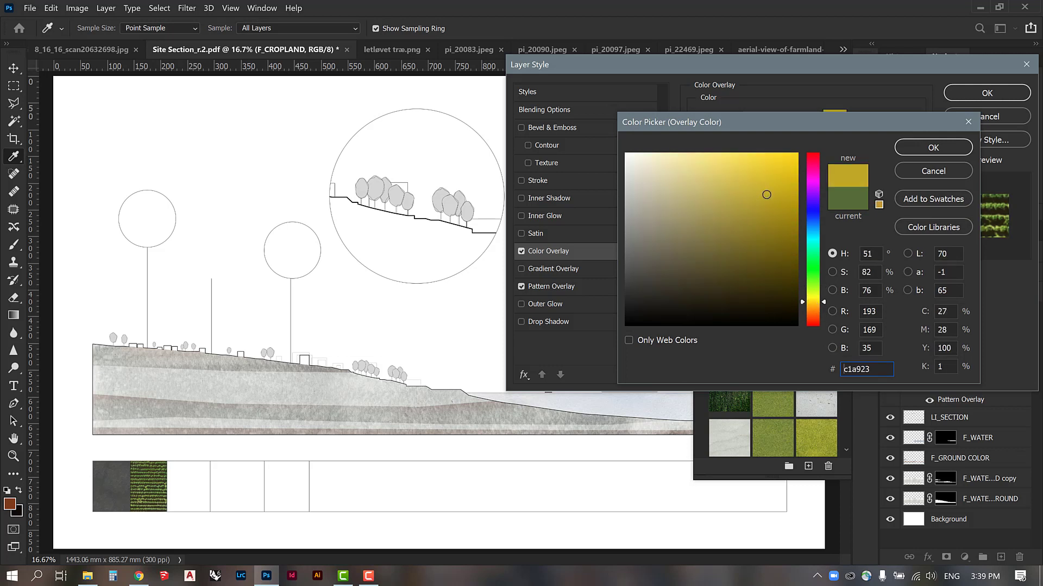
left_click(910, 151)
left_click_drag(791, 140, 796, 138)
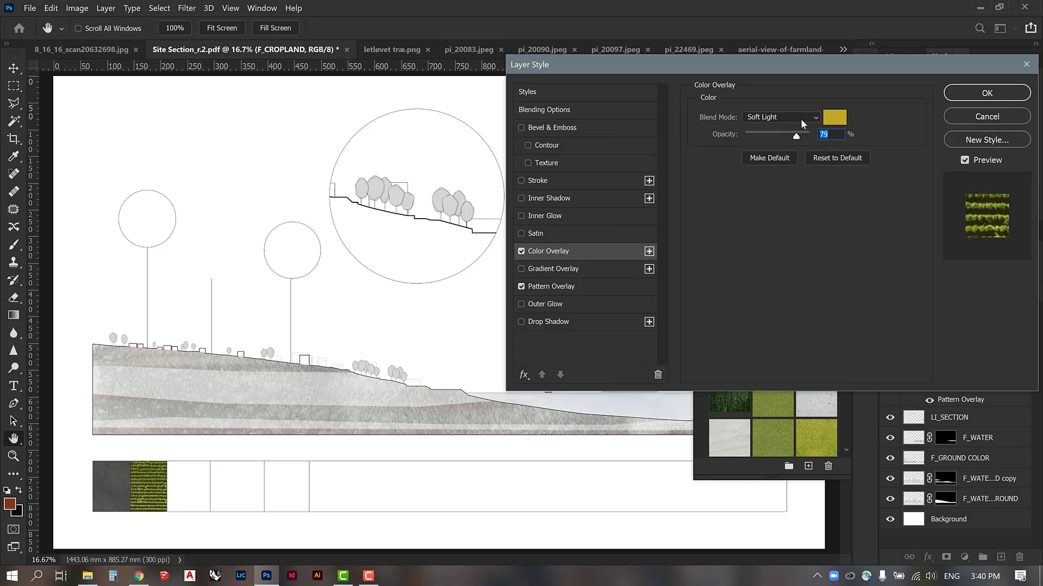
Step: Switch the Color Overlay to Color blend mode with the muted yellow beac46 at 63% opacity, and apply the layer style
left_click(802, 121)
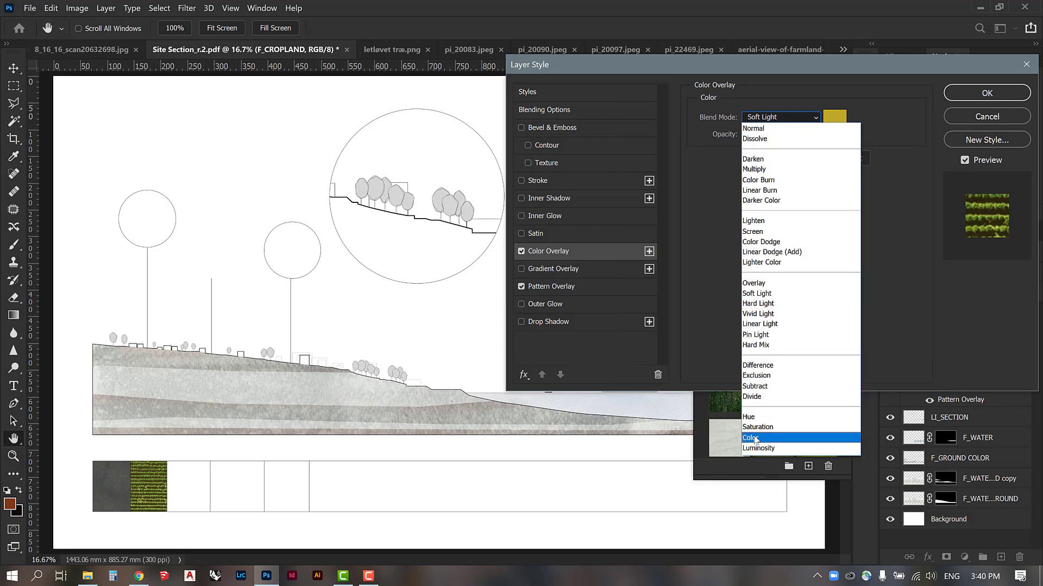
left_click(755, 438)
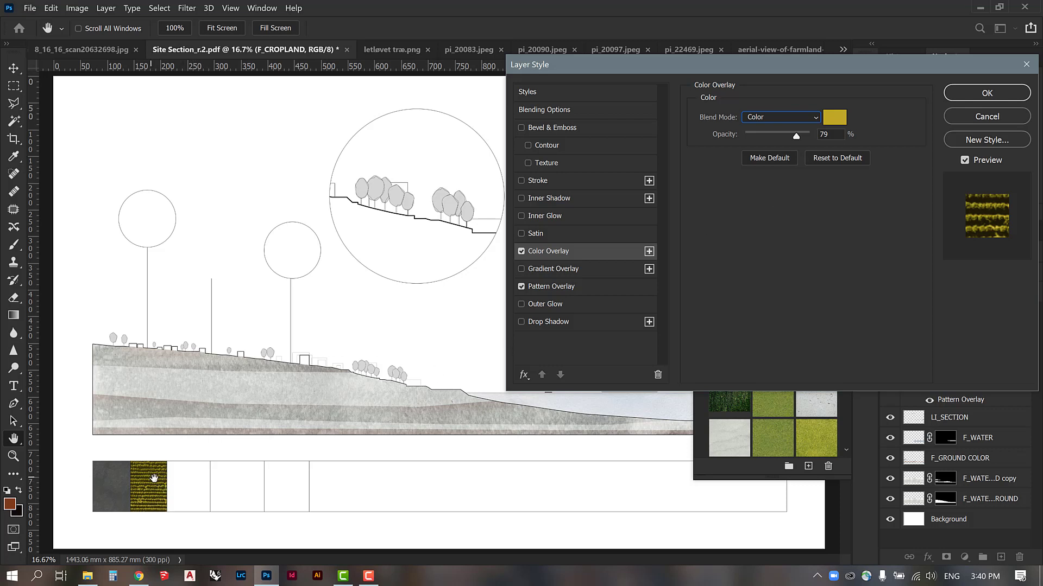
left_click(835, 118)
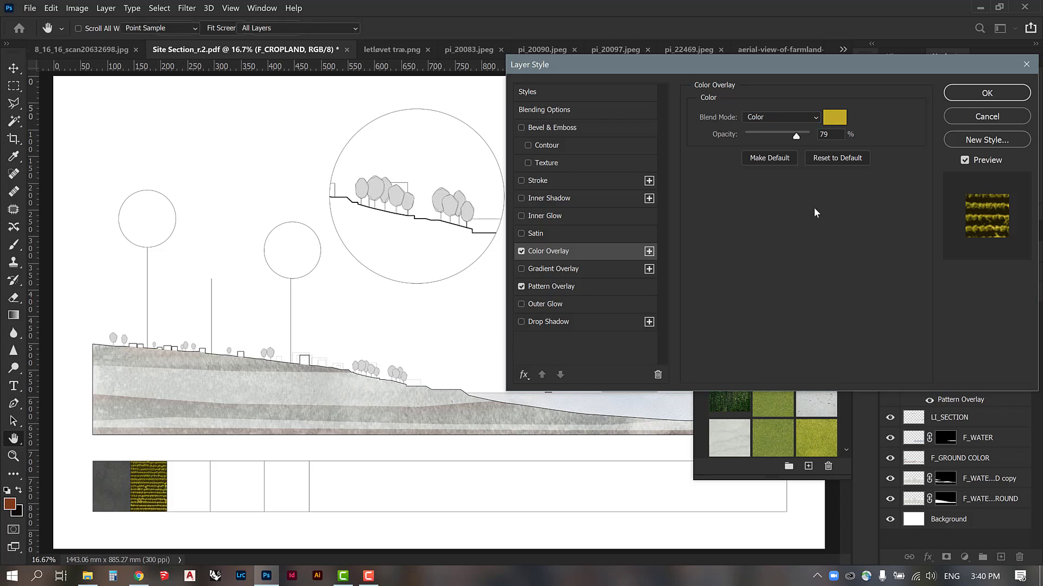
left_click(749, 190)
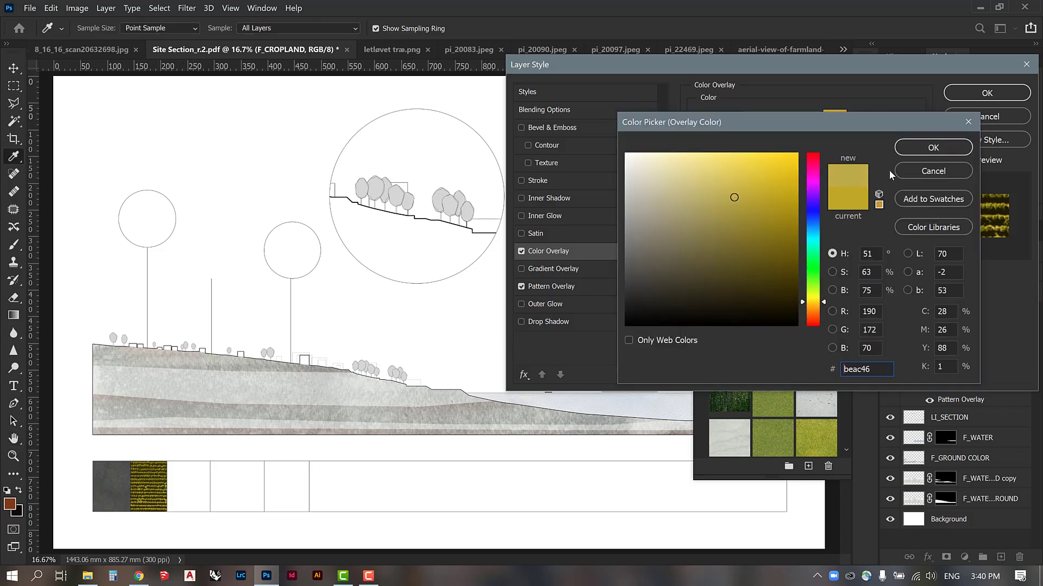
left_click(932, 147)
left_click(783, 136)
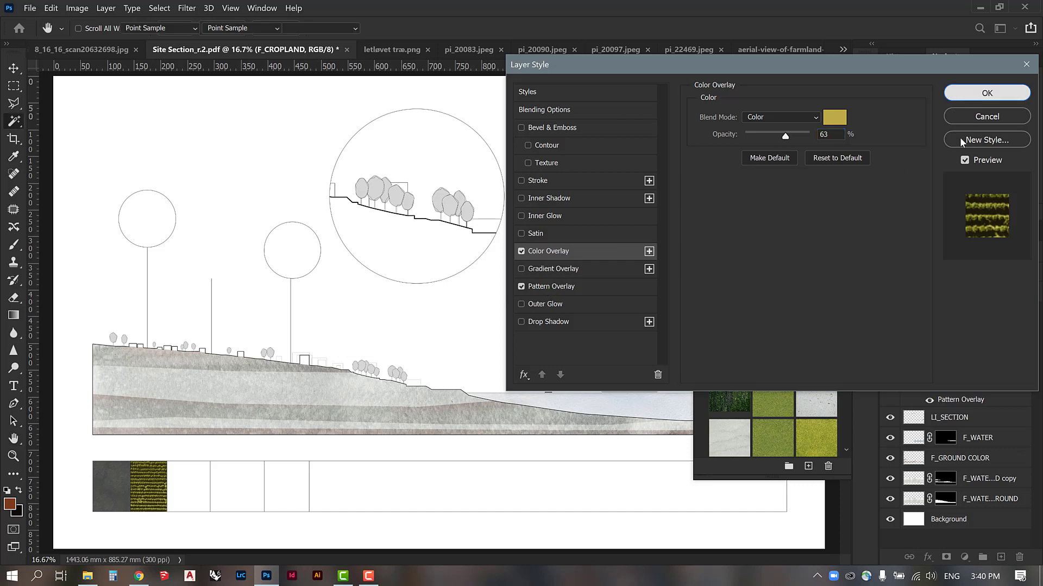
left_click(966, 95)
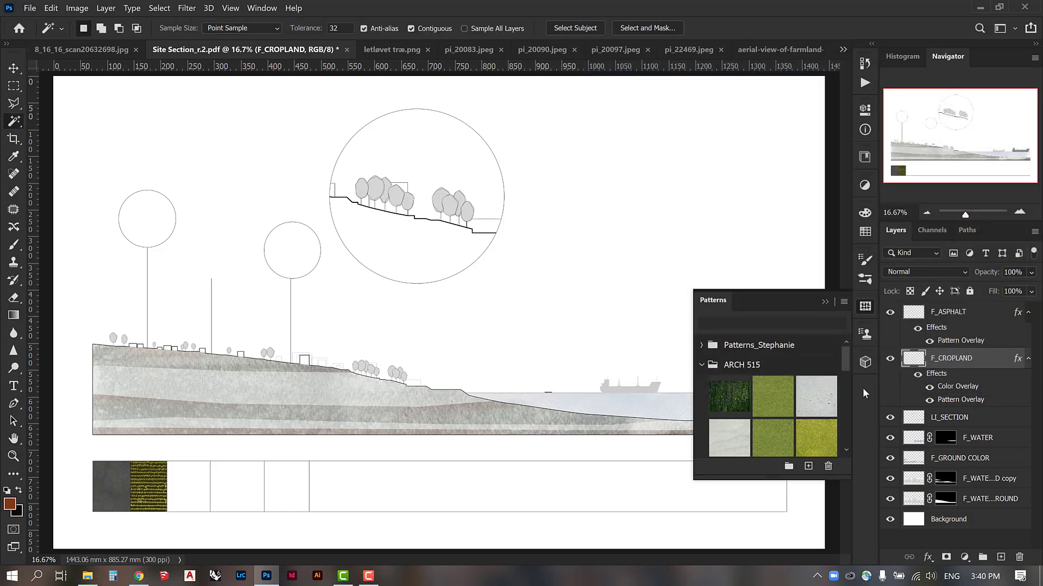